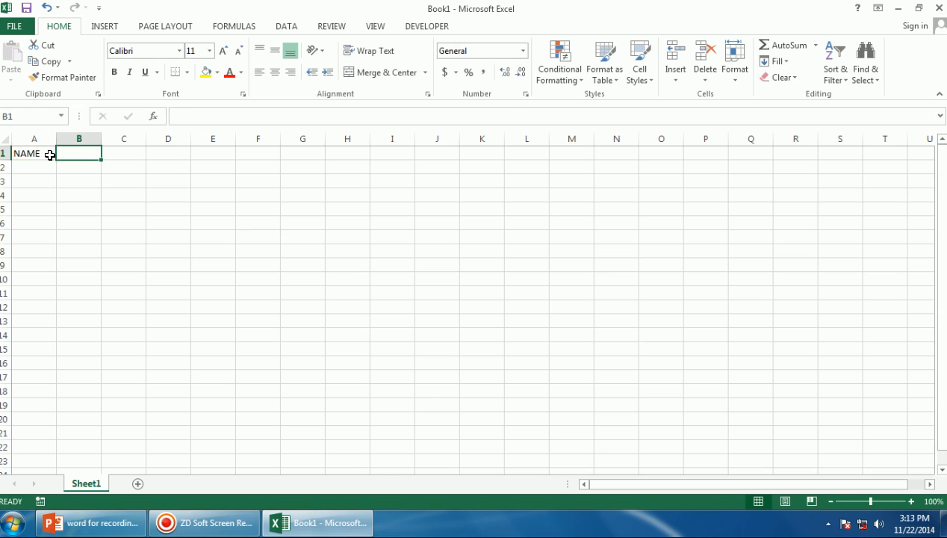
# - Add the column headers POSITION in cell B1 and COMPANY in cell C1
pyautogui.write('POSITION')
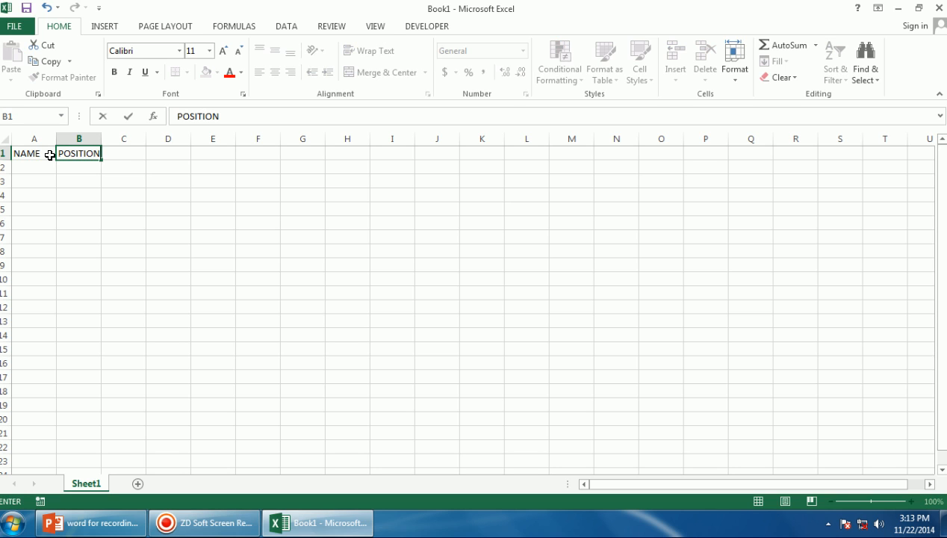
pyautogui.press('Tab')
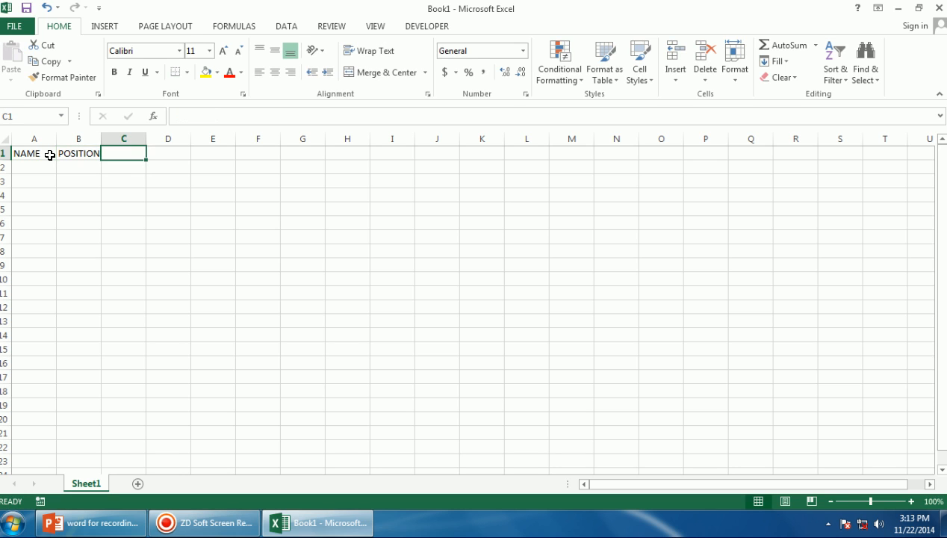
pyautogui.write('COP')
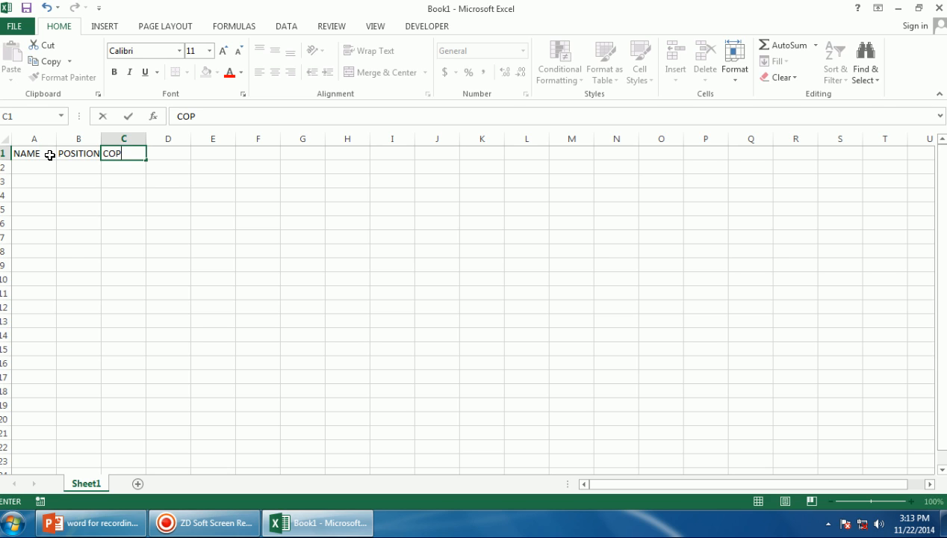
pyautogui.write('ANY')
pyautogui.press('BackSpace')
pyautogui.press('BackSpace')
pyautogui.press('BackSpace')
pyautogui.press('BackSpace')
pyautogui.write('MPANY')
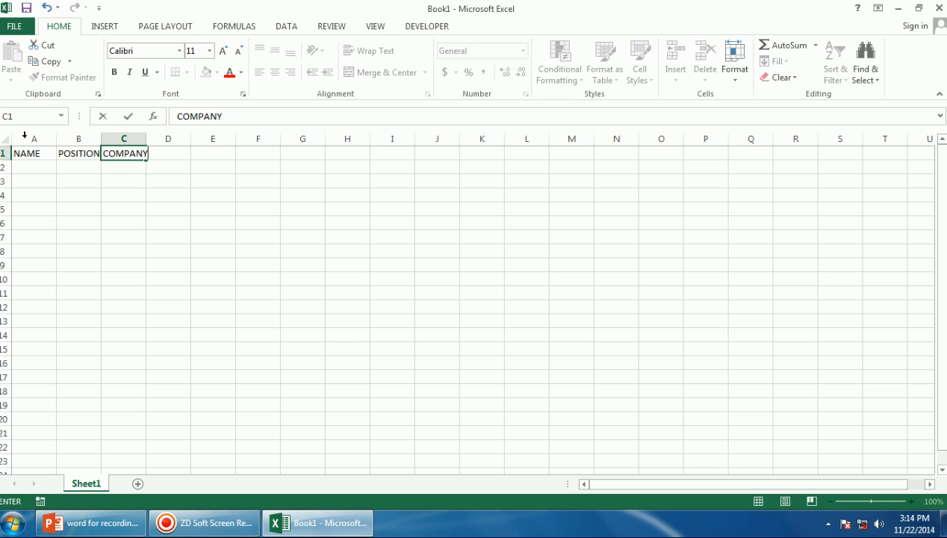
pyautogui.moveTo(23, 165); pyautogui.dragTo(18, 279)
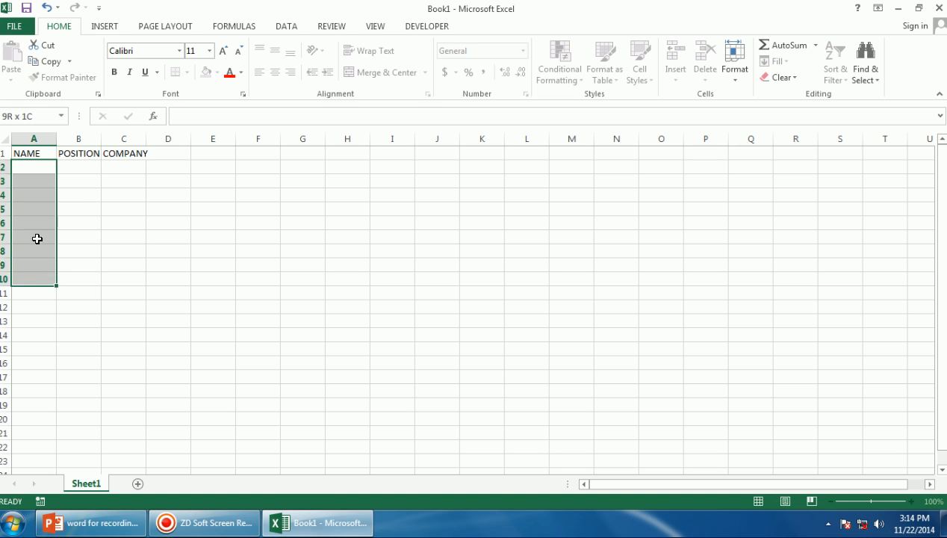
pyautogui.moveTo(76, 167); pyautogui.dragTo(86, 363)
pyautogui.click(118, 166)
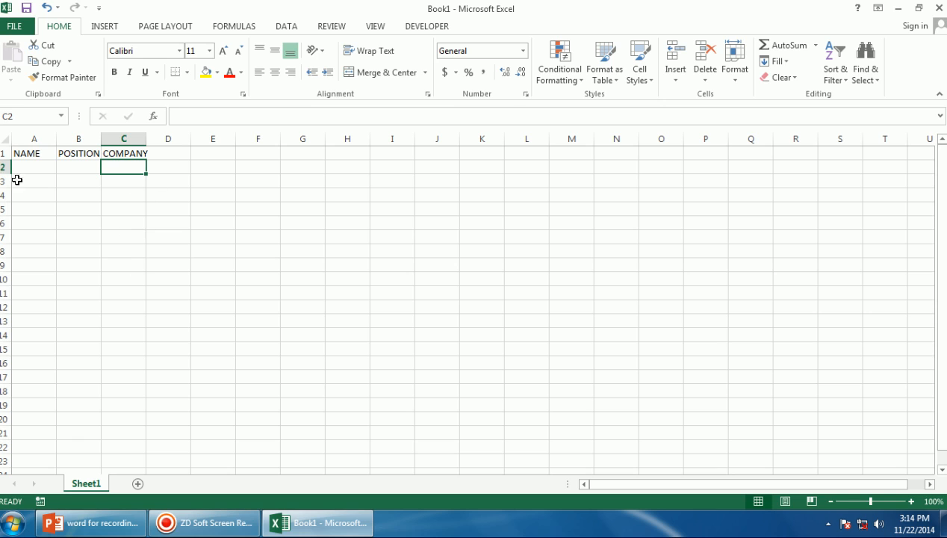
# - Widen column C slightly and add the headers LOCATION in D1 and DATE in E1
pyautogui.moveTo(146, 138); pyautogui.dragTo(152, 138)
pyautogui.click(165, 152)
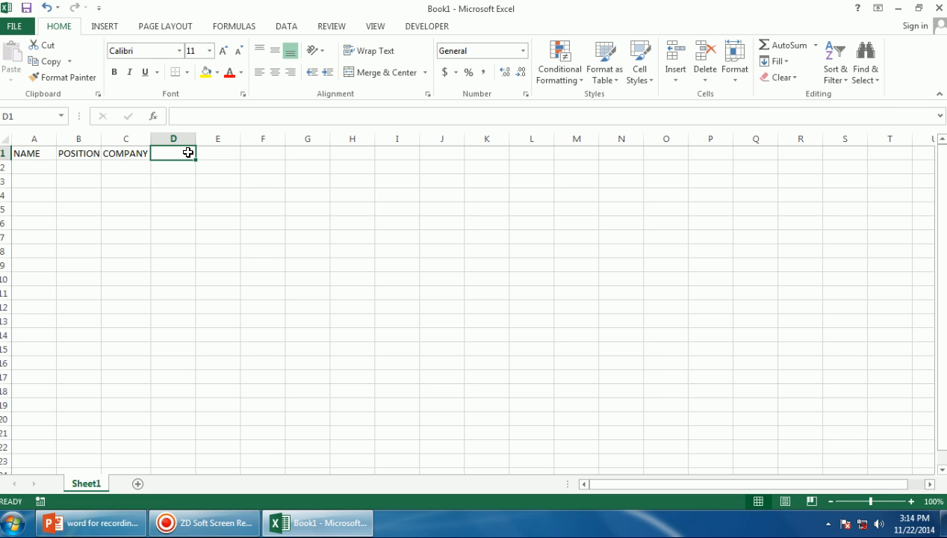
pyautogui.write('LOC')
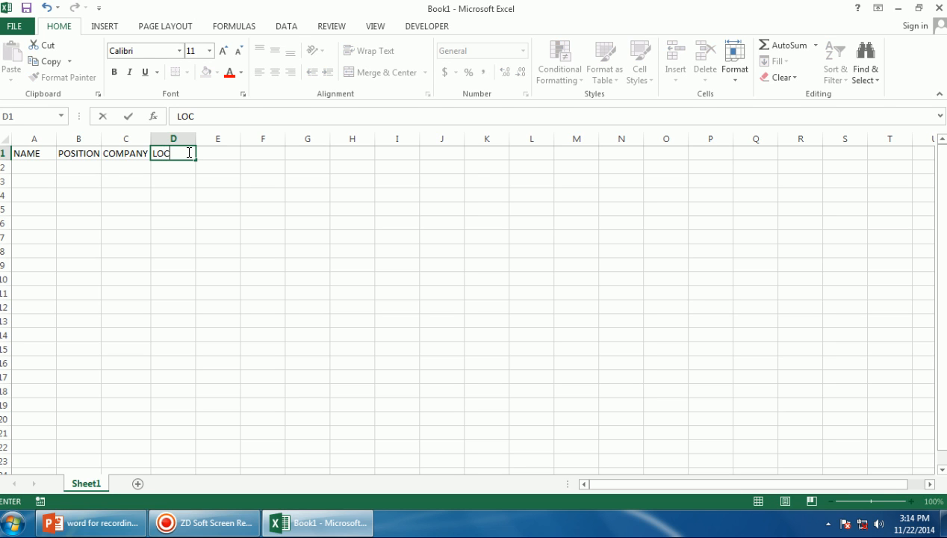
pyautogui.write('ATION')
pyautogui.press('Tab')
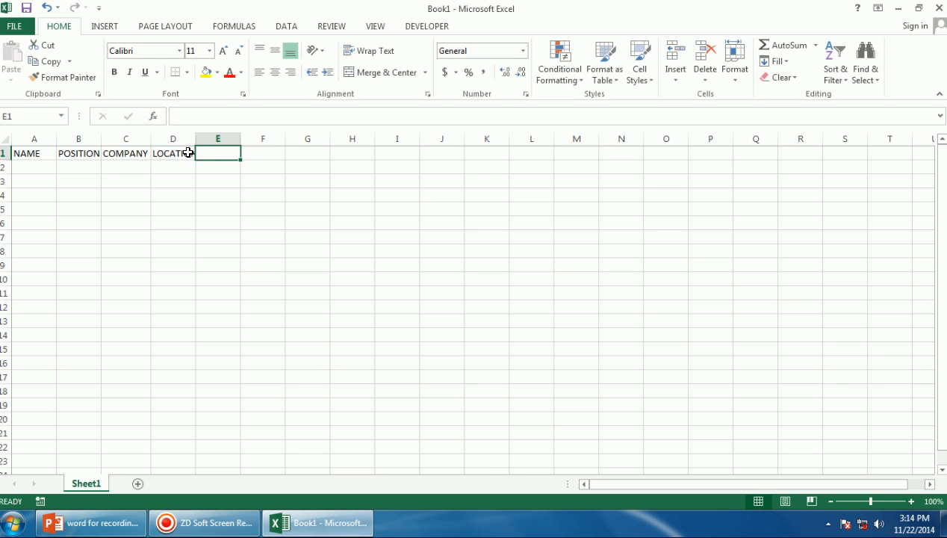
pyautogui.write('DATE')
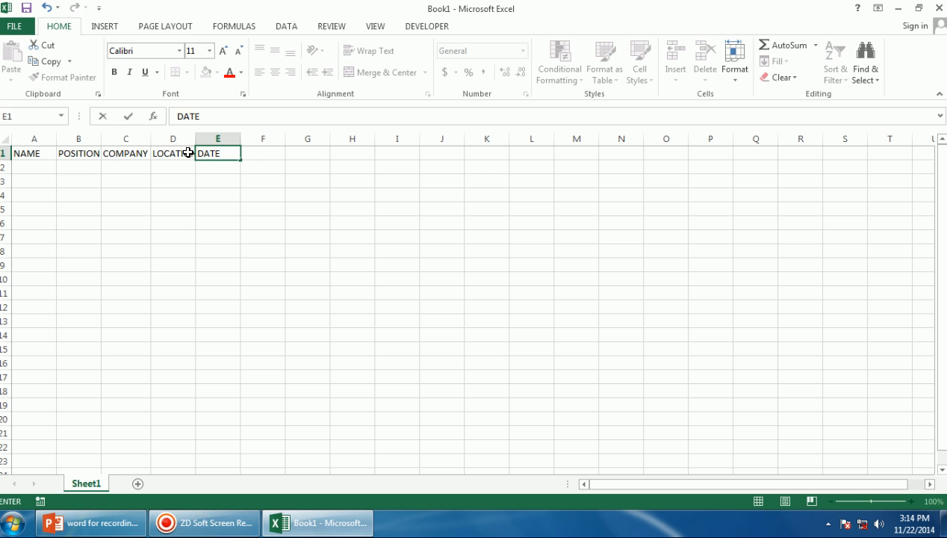
pyautogui.click(140, 192)
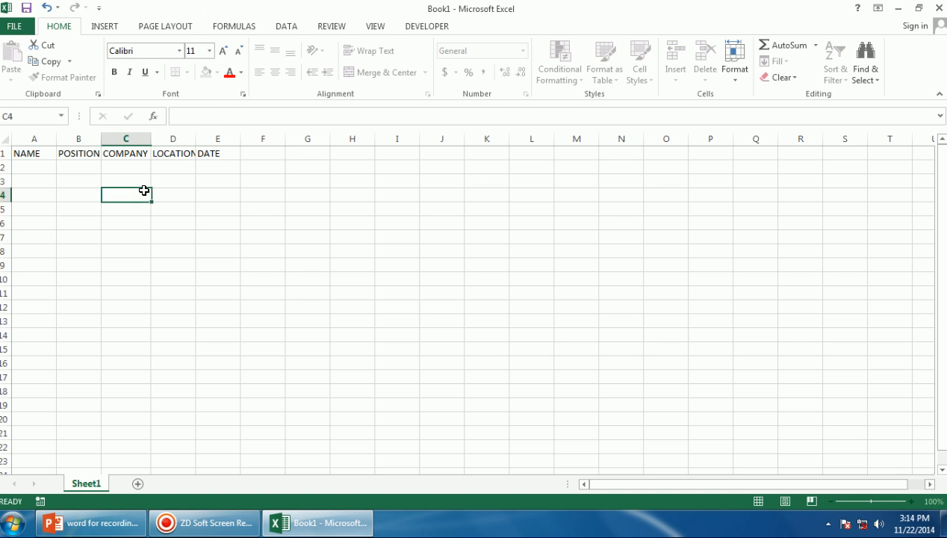
pyautogui.click(37, 161)
pyautogui.click(42, 155)
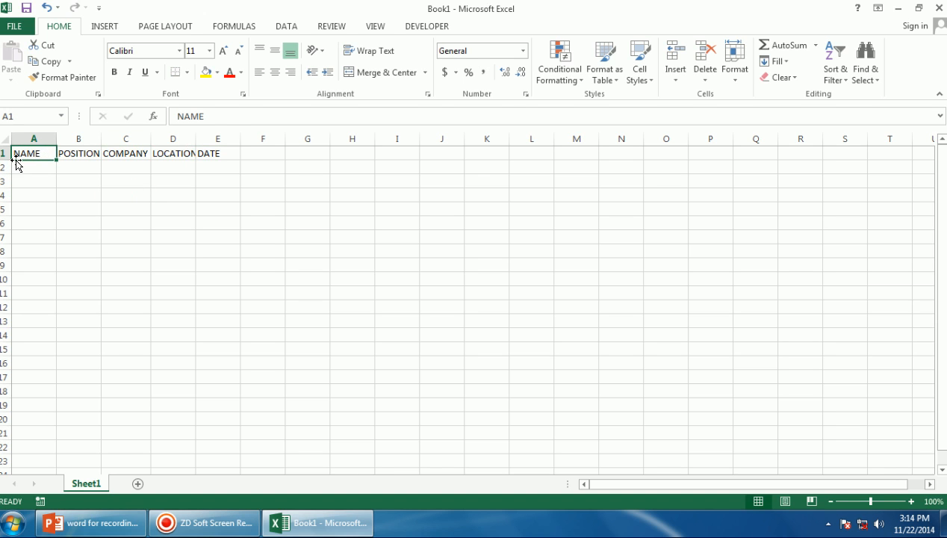
pyautogui.click(82, 157)
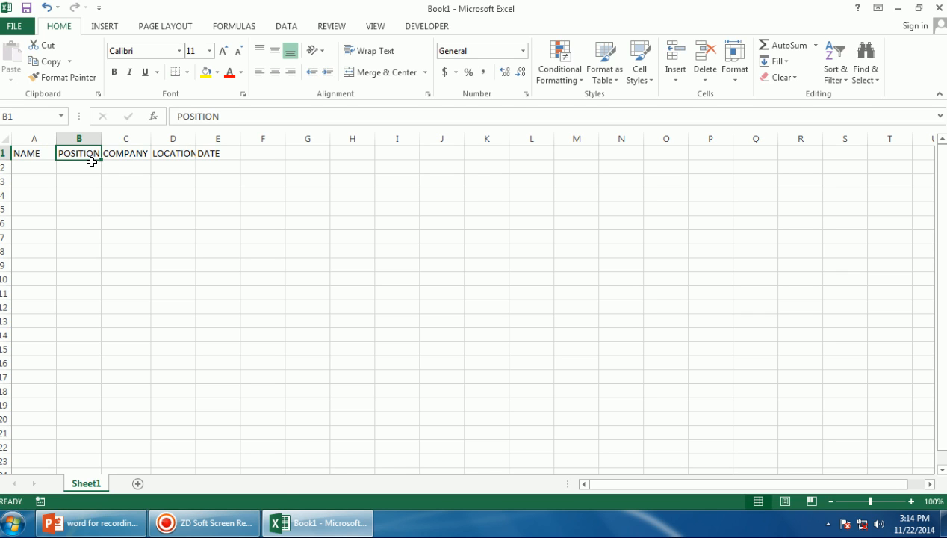
pyautogui.click(21, 154)
pyautogui.click(72, 153)
pyautogui.click(113, 153)
pyautogui.click(165, 153)
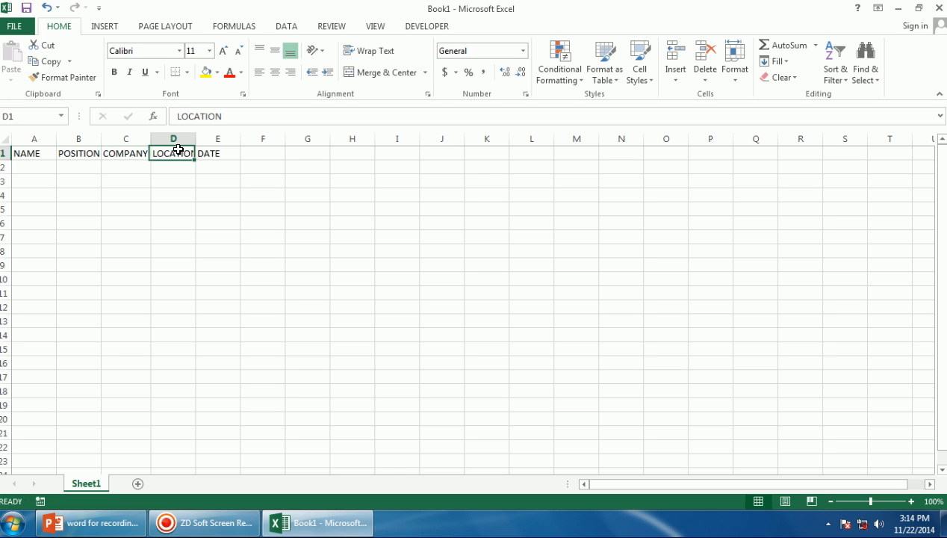
# - Autofit the widths of columns D, C and B to their header text
pyautogui.doubleClick(194, 141)
pyautogui.doubleClick(148, 141)
pyautogui.doubleClick(104, 140)
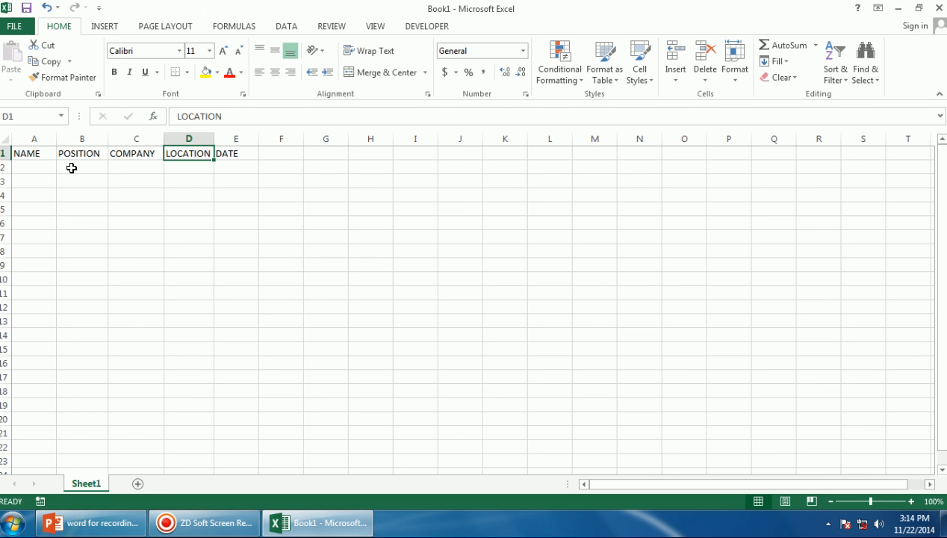
# - Start the first record in row 2 with the person's name, position M.D and company TATA
pyautogui.click(49, 163)
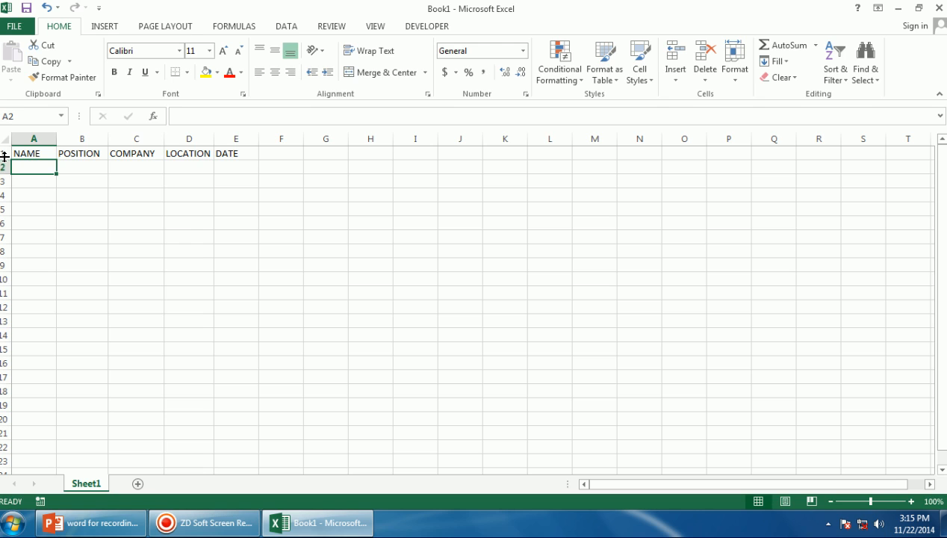
pyautogui.write('MR. RAM')
pyautogui.press('Tab')
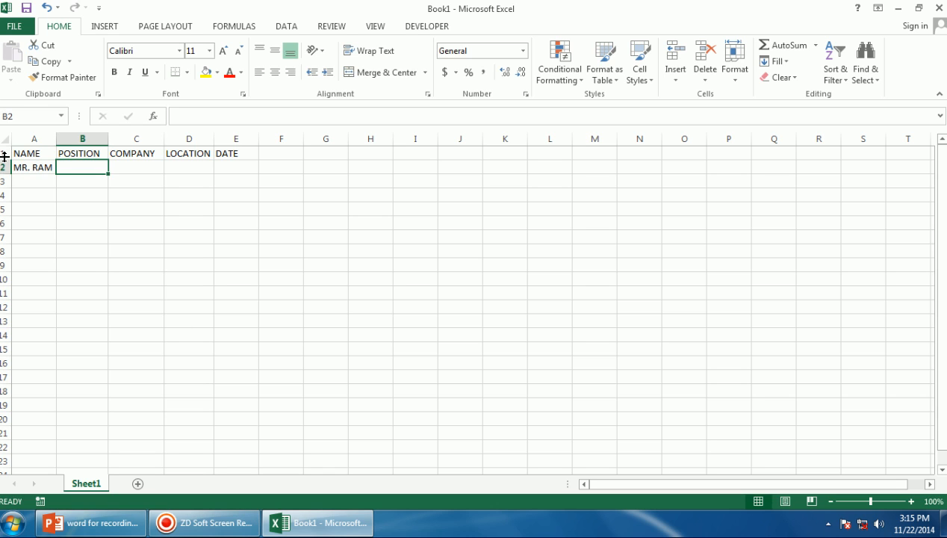
pyautogui.write('M.D')
pyautogui.press('Tab')
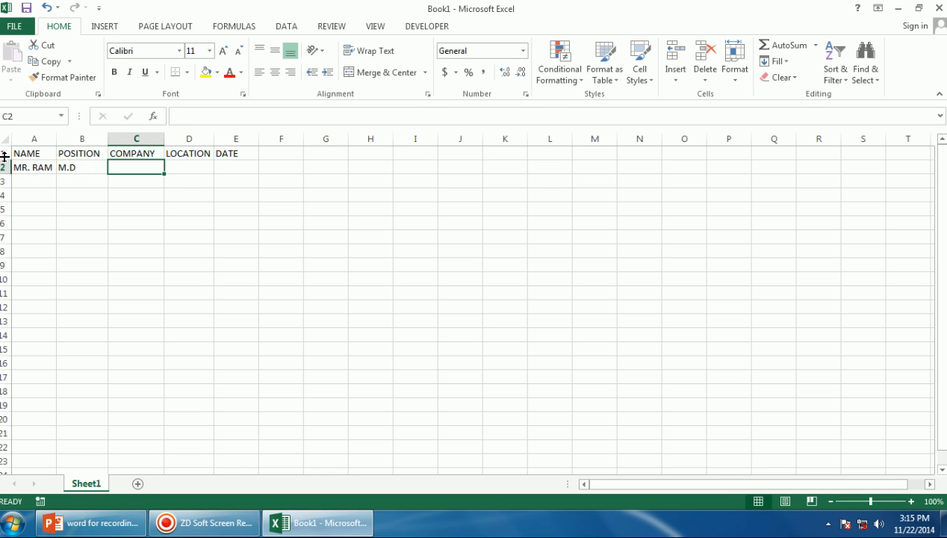
pyautogui.write('TATA')
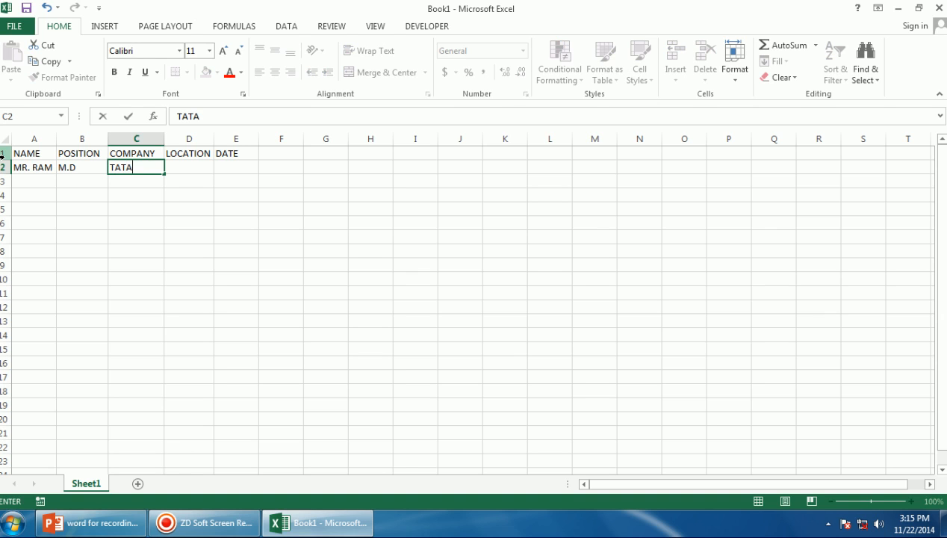
pyautogui.press('Tab')
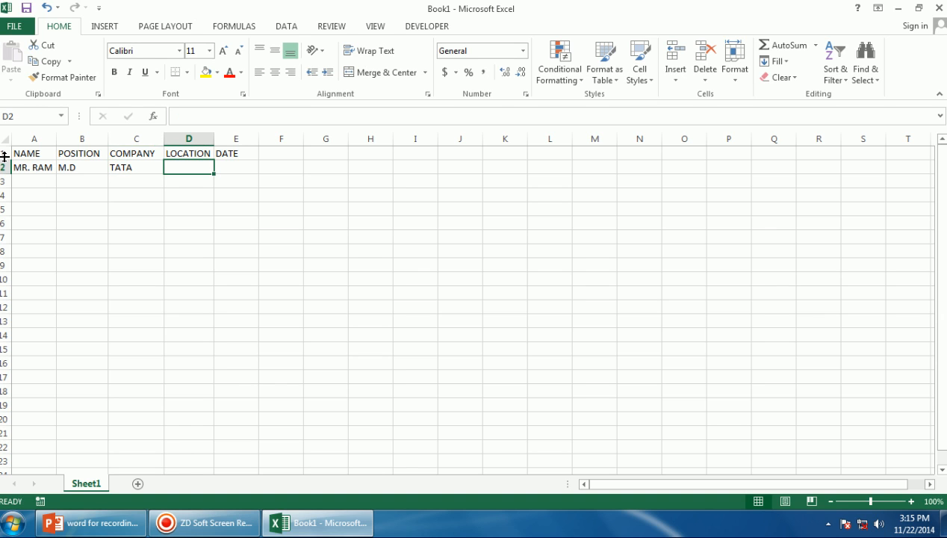
# - Enter JAMSHEDPUR as the location in D2 and autofit column D to it
pyautogui.write('J')
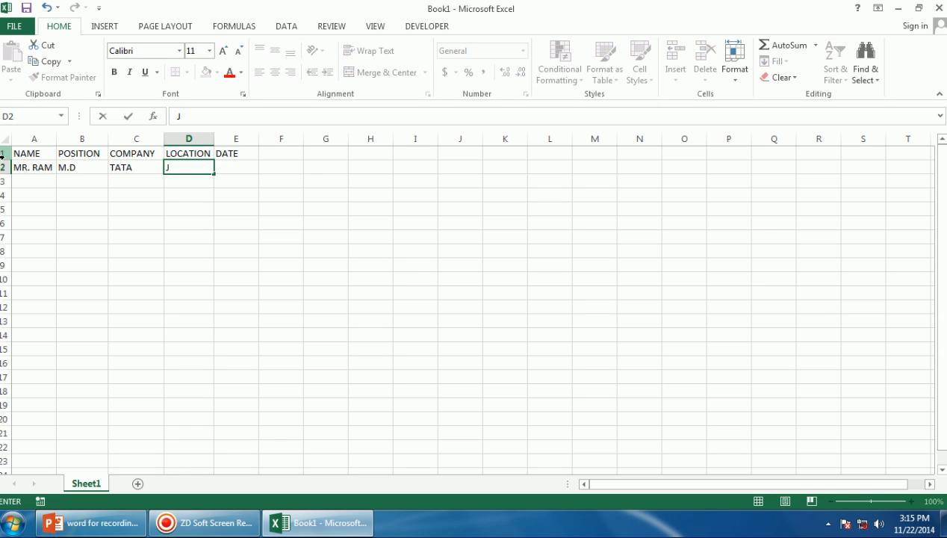
pyautogui.write('AMSHEDPUR')
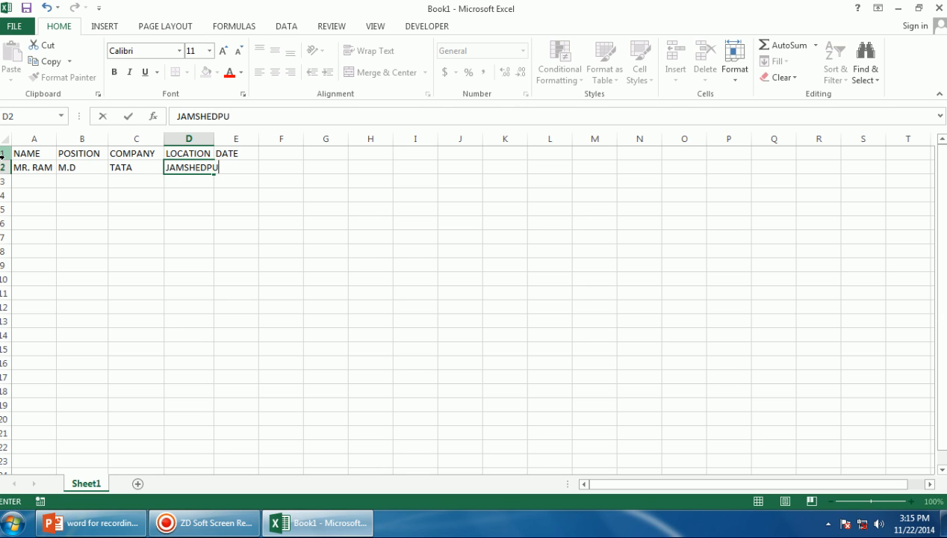
pyautogui.press('Tab')
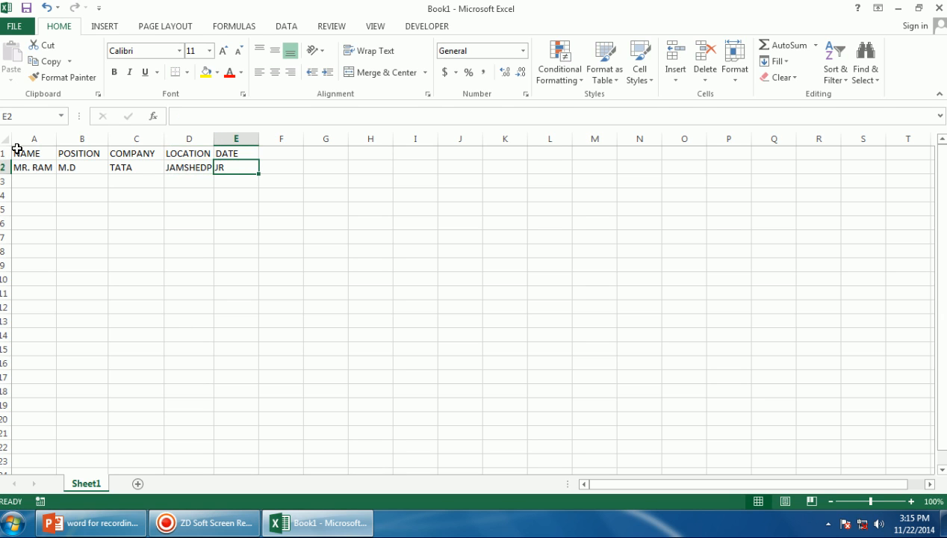
pyautogui.doubleClick(213, 136)
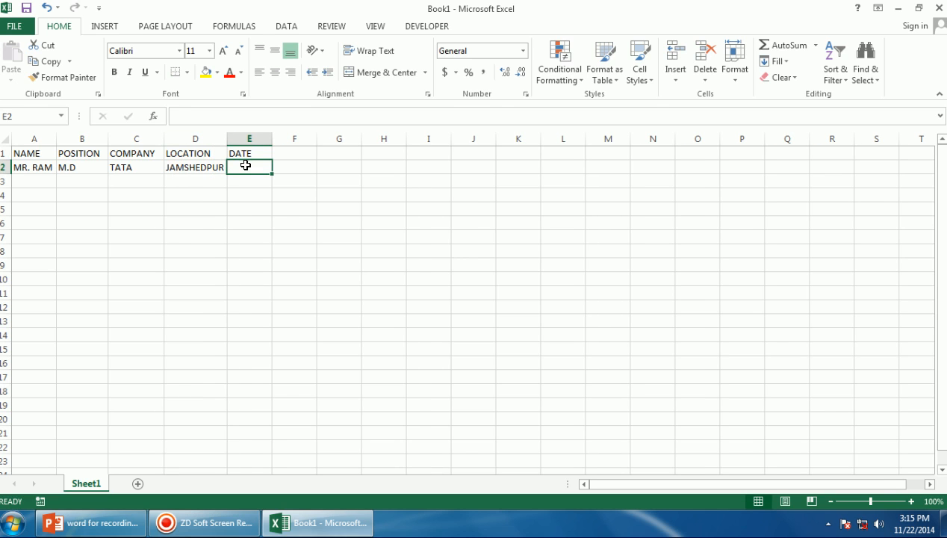
# - Enter 23.7.2014 as the date in cell E2
pyautogui.write('23.7')
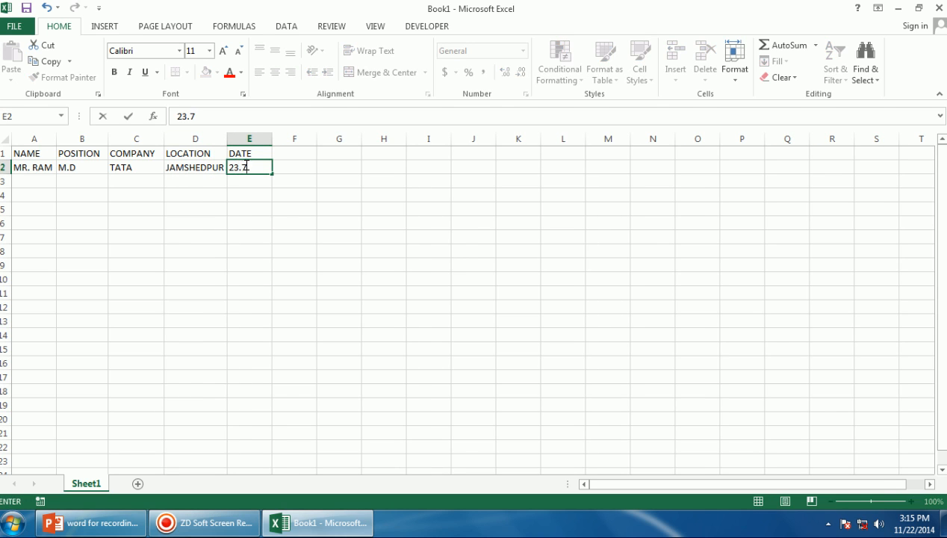
pyautogui.write('.2014')
pyautogui.click(306, 194)
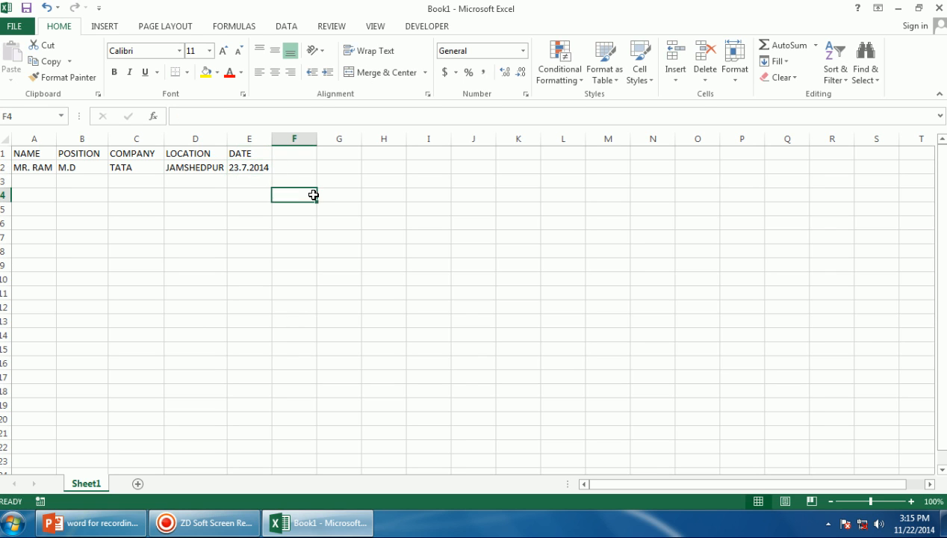
# - Enter the second person's name with the title MR. in cell A3
pyautogui.click(46, 183)
pyautogui.click(31, 208)
pyautogui.click(22, 183)
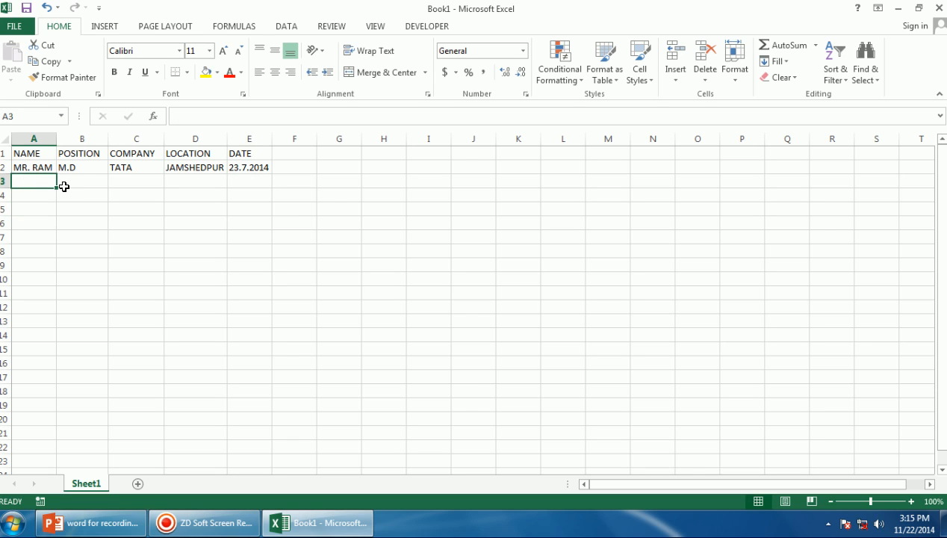
pyautogui.write('MR. ')
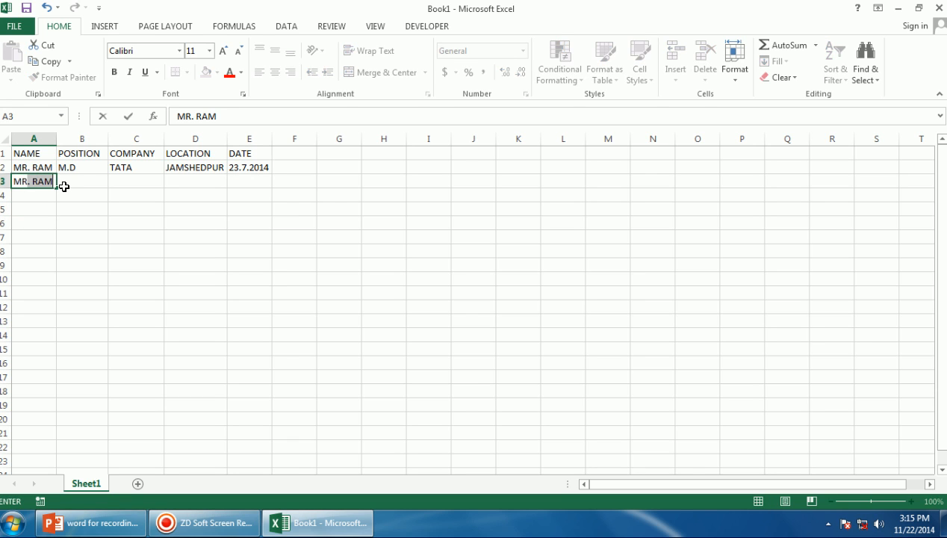
pyautogui.write('AJAY')
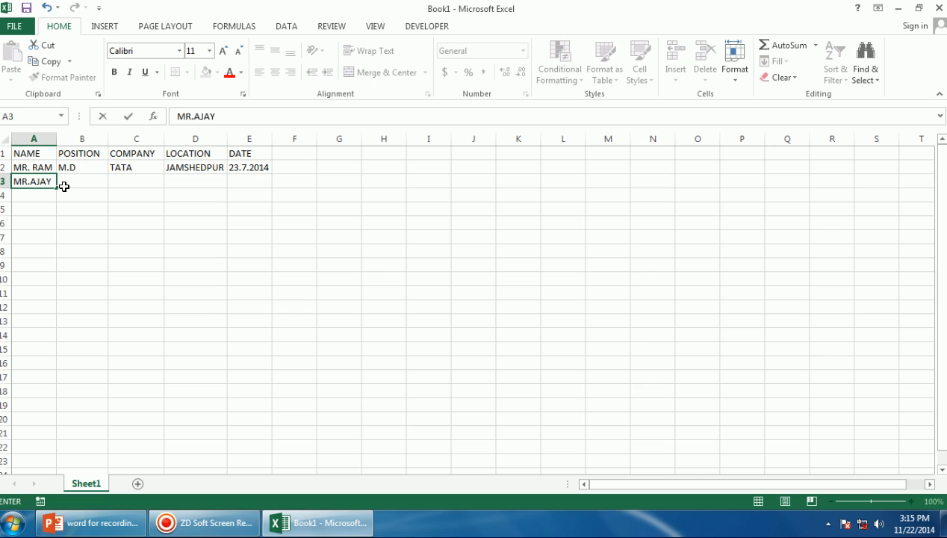
pyautogui.hotkey('ctrl', 'Return')
# - Enter C.E.O as the second person's position in cell B3
pyautogui.click(63, 185)
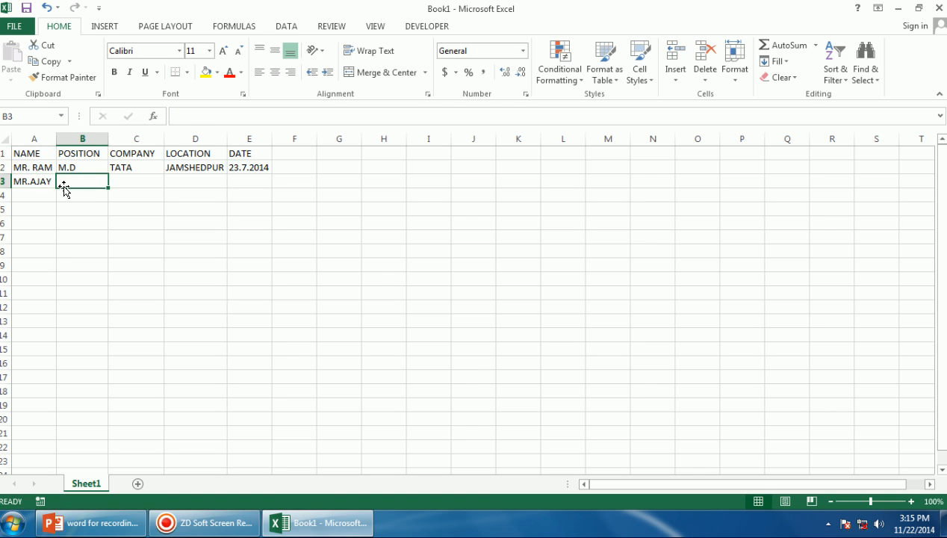
pyautogui.write('C.E')
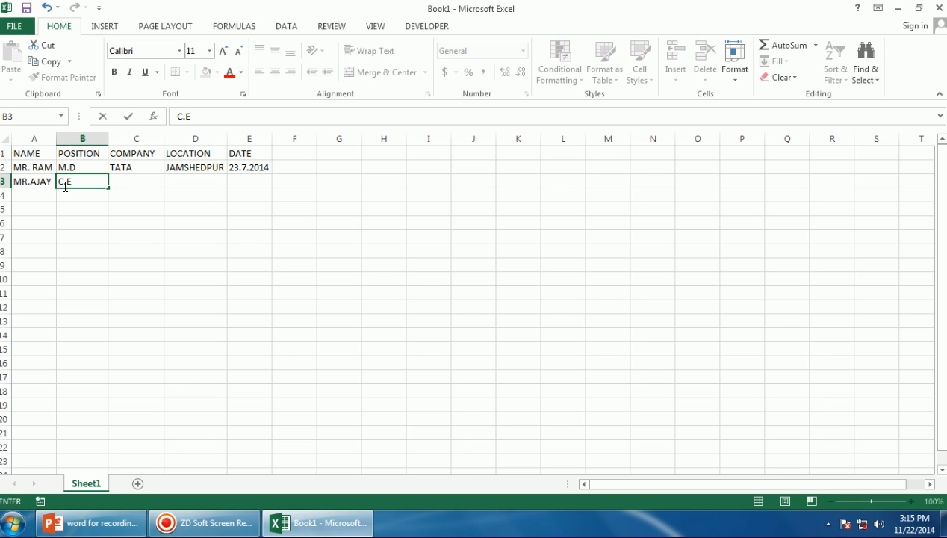
pyautogui.write('O')
pyautogui.press('BackSpace')
pyautogui.write('.O')
pyautogui.press('Tab')
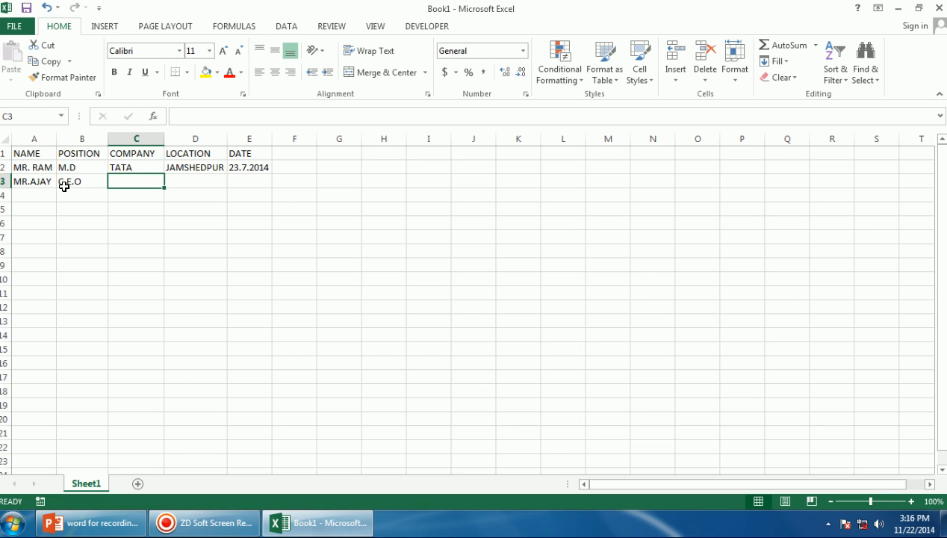
# - Enter H.C.I as the second person's company in cell C3 and DHANBAN as the location in D3
pyautogui.write('H')
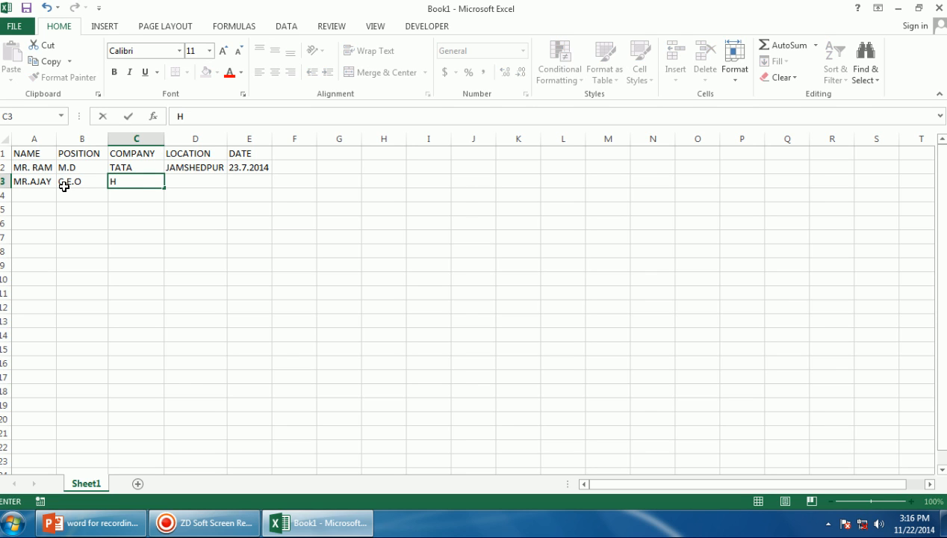
pyautogui.write('.C.I')
pyautogui.press('Tab')
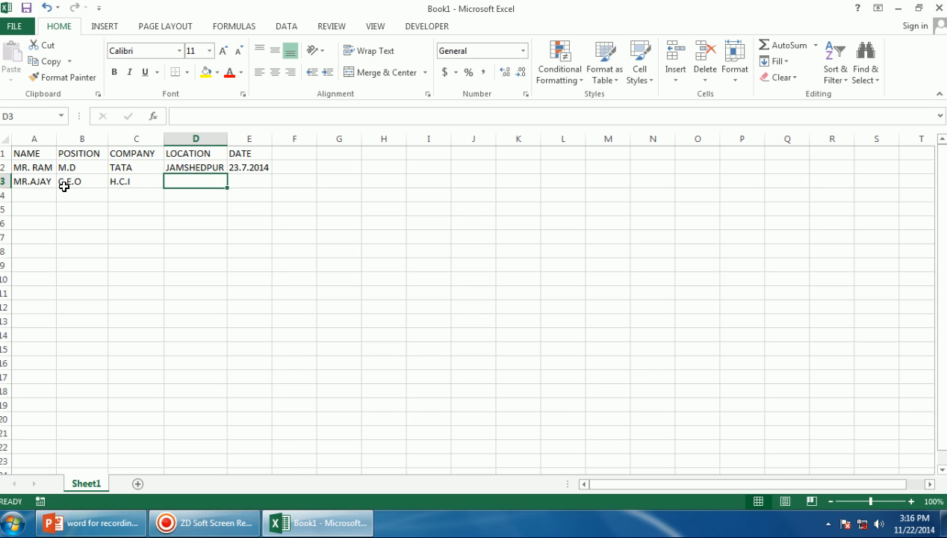
pyautogui.write('DHAN')
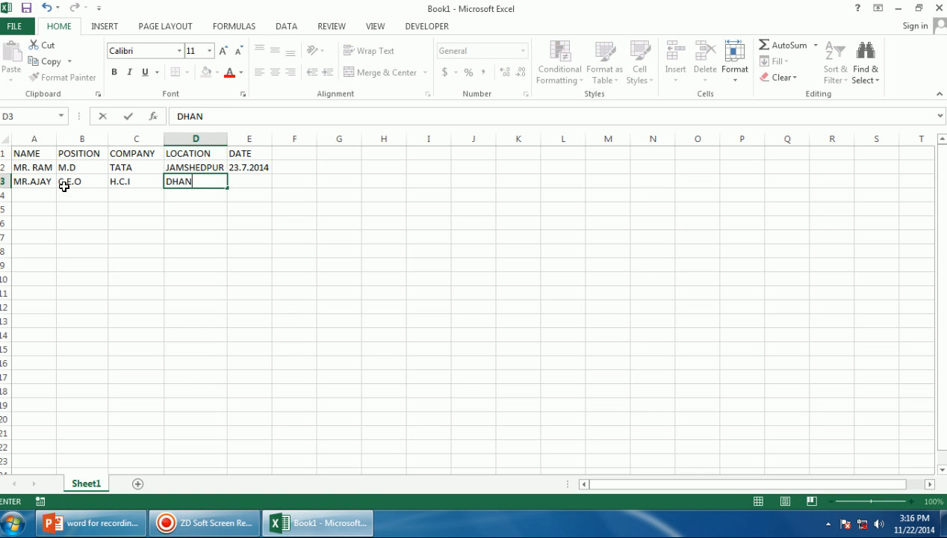
pyautogui.write('BAN')
pyautogui.press('Tab')
# - Enter 20.8.2014 as the second person's date in cell E3
pyautogui.press('Tab')
pyautogui.hotkey('shift', 'Tab')
pyautogui.write('20.8.2014')
pyautogui.press('Return')
# - Start the third record with the title MISS in cell A4
pyautogui.press('Left')
pyautogui.press('Left')
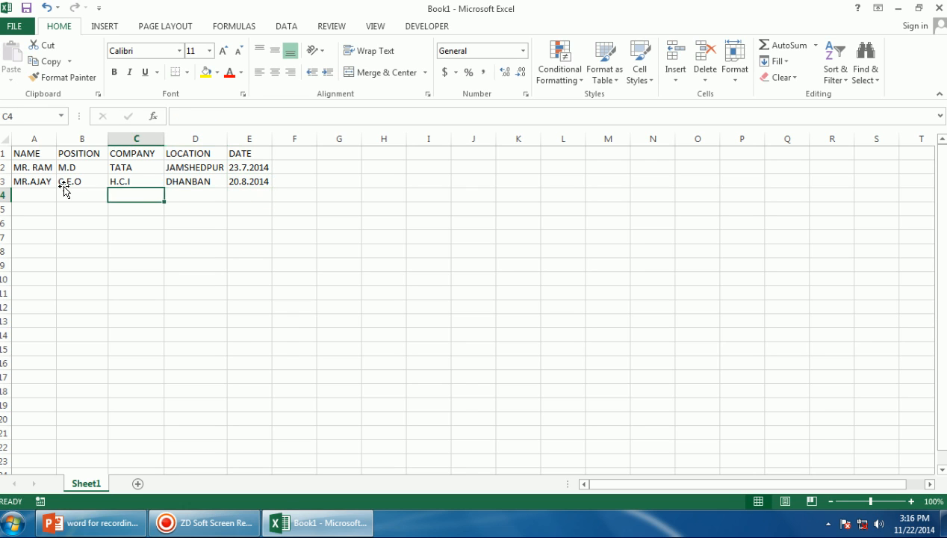
pyautogui.press('Left')
pyautogui.press('Left')
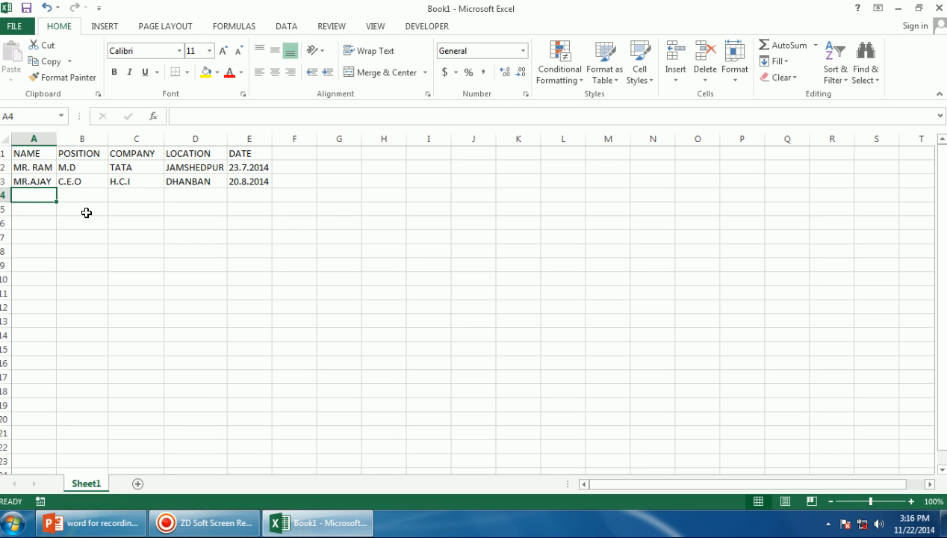
pyautogui.write('MISS')
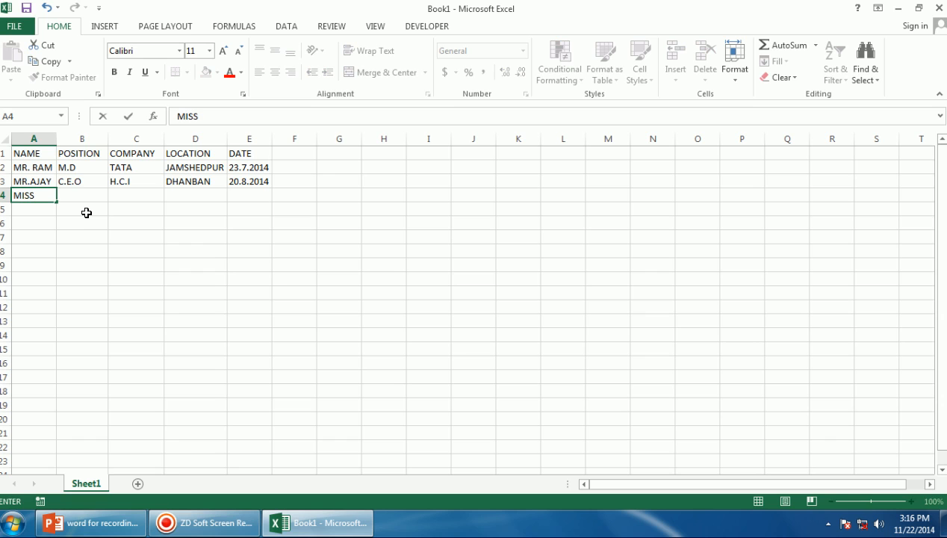
pyautogui.press('Tab')
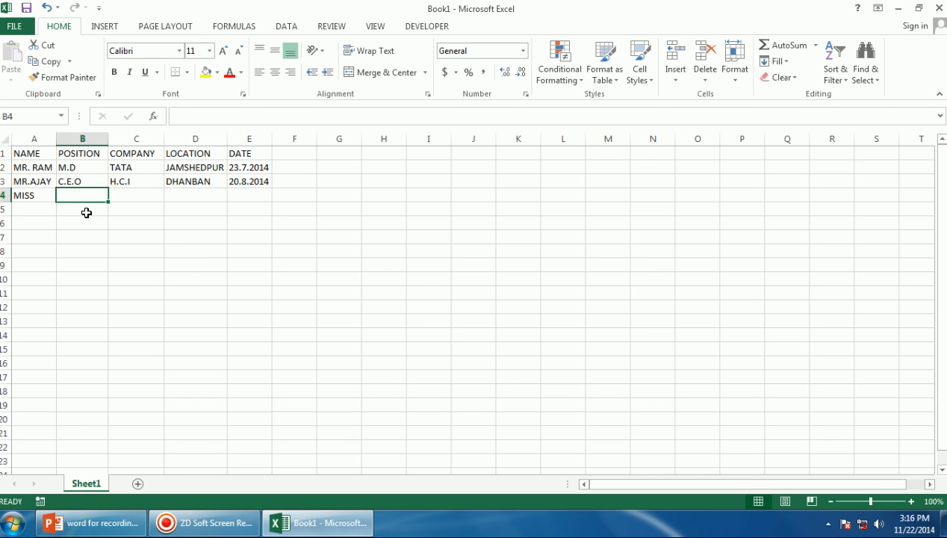
pyautogui.write('SO')
pyautogui.press('BackSpace')
pyautogui.write('HUDA')
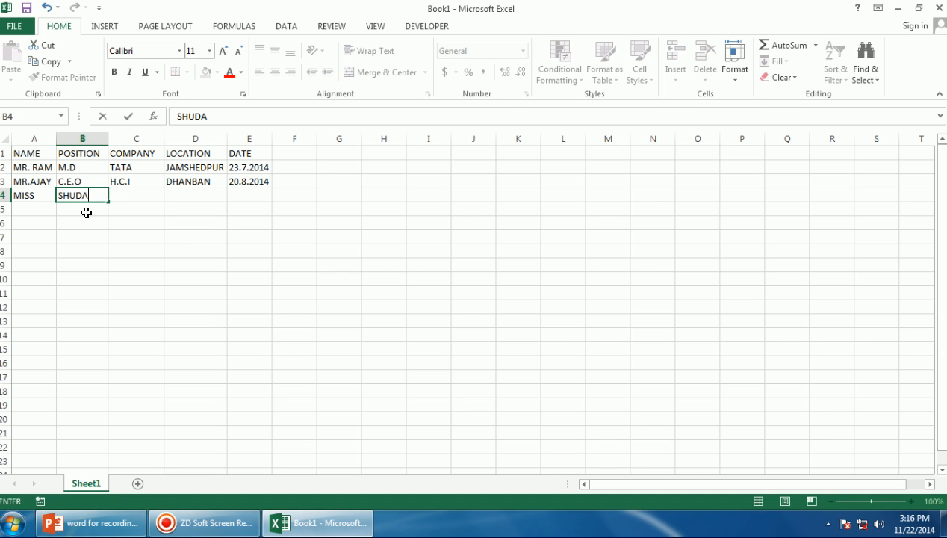
pyautogui.press('Left')
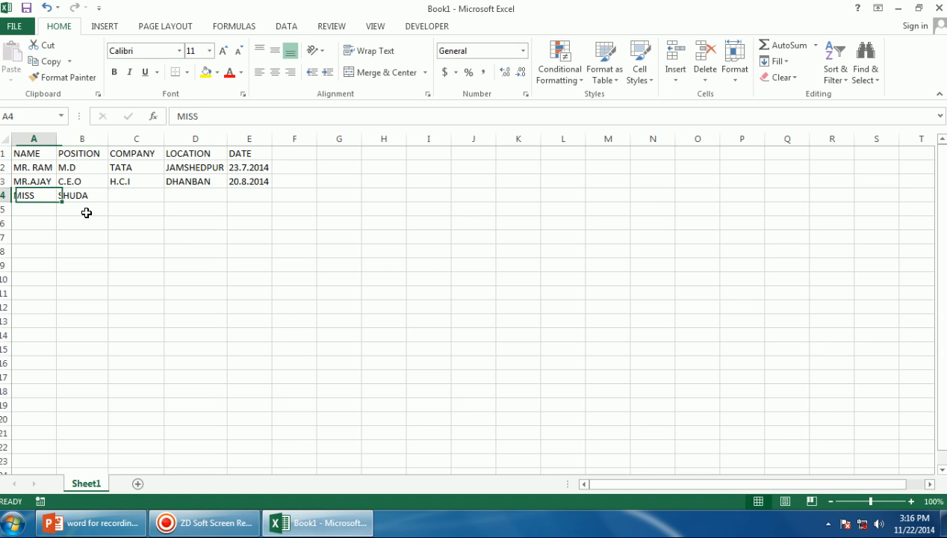
pyautogui.press('Right')
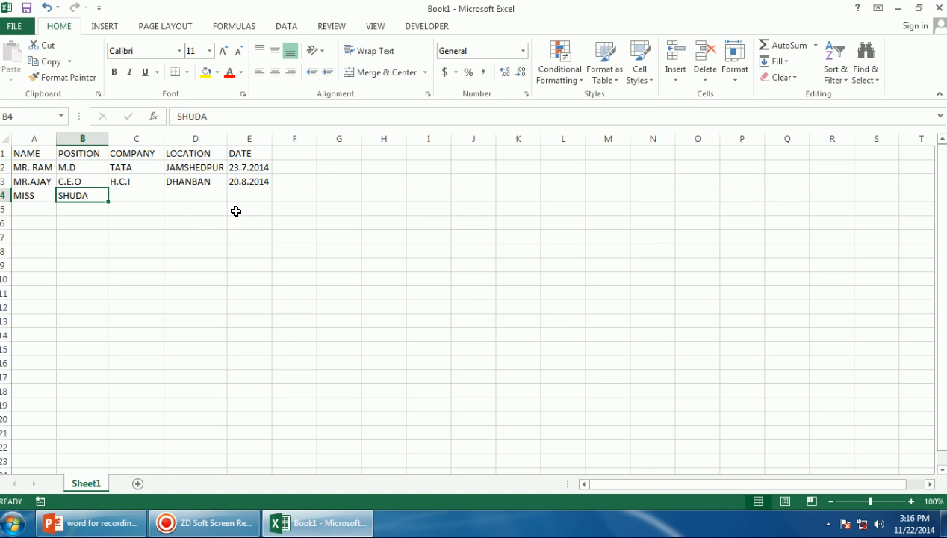
pyautogui.press('Delete')
# - Add the third person's name after MISS in cell A4 and autofit column A to it
pyautogui.click(31, 196)
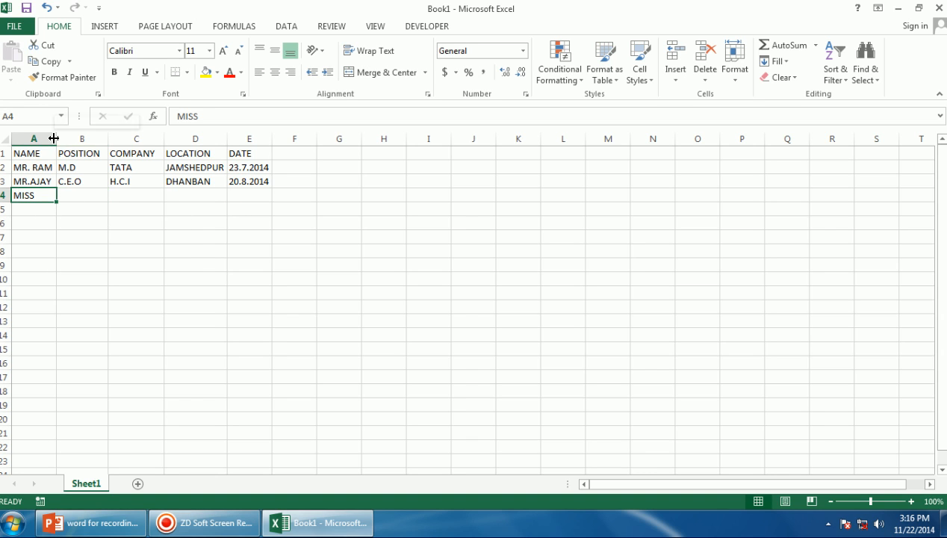
pyautogui.doubleClick(38, 194)
pyautogui.write('SUDHA')
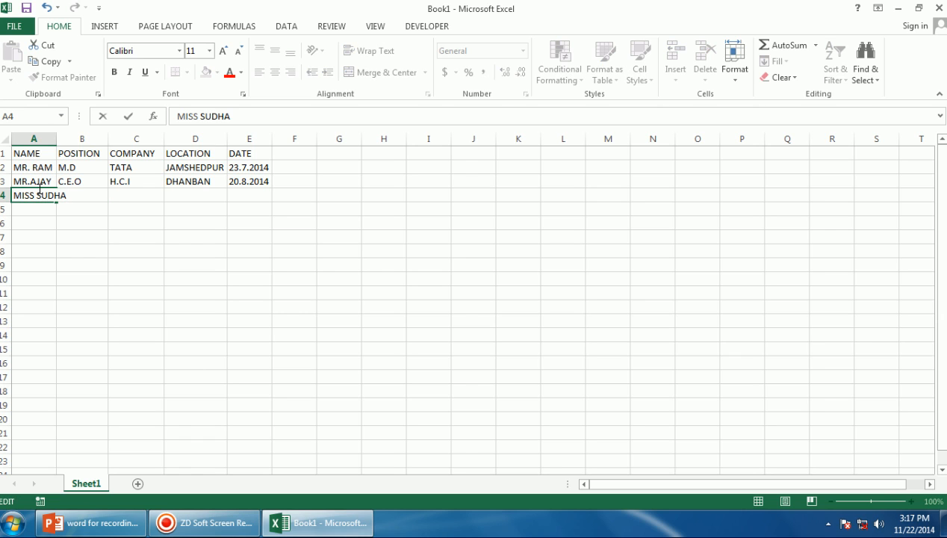
pyautogui.doubleClick(56, 139)
# - Enter A.O as the third person's position in cell B4
pyautogui.click(81, 197)
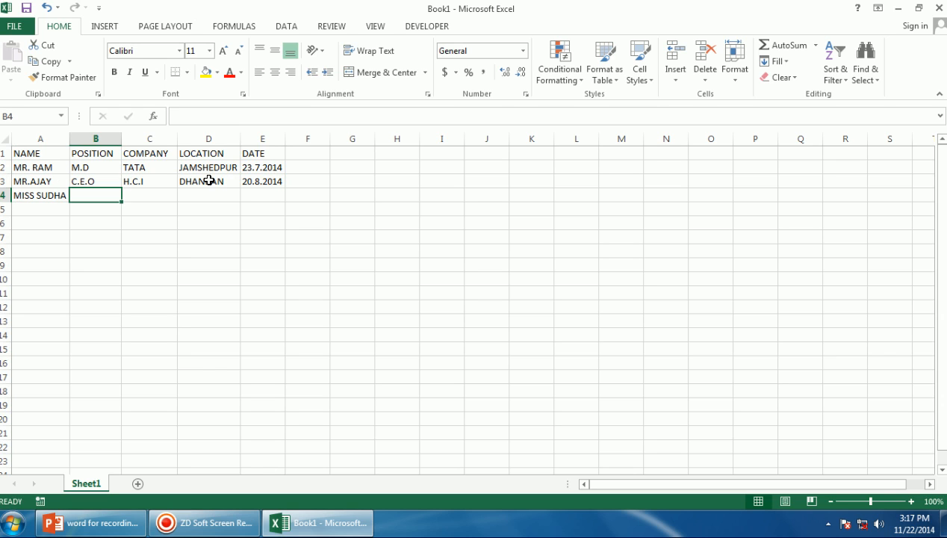
pyautogui.write('A')
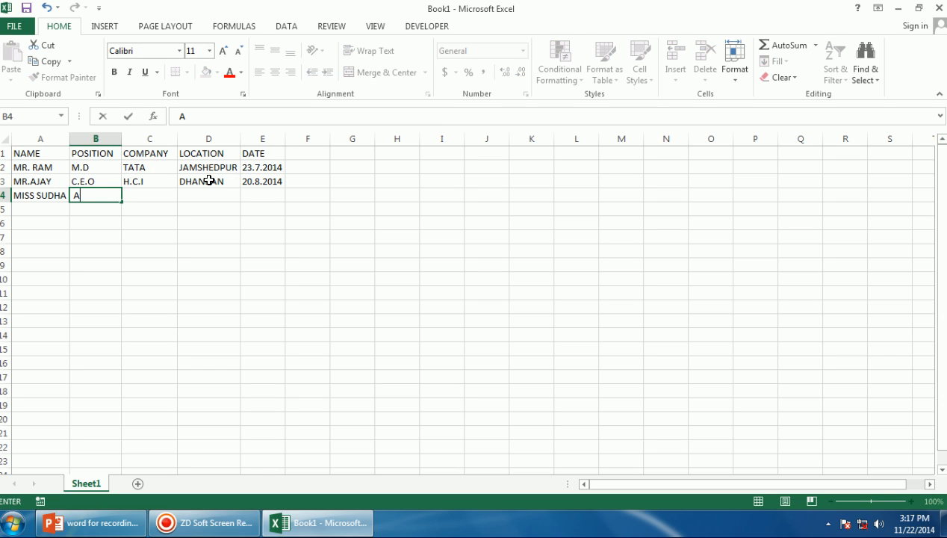
pyautogui.write('.O')
pyautogui.press('Tab')
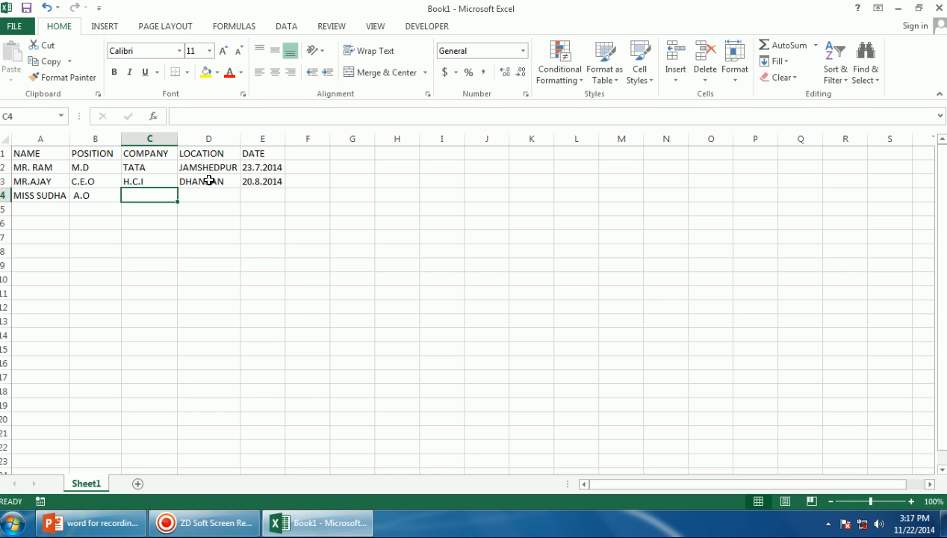
# - Enter C.C.L as the third person's company in cell C4
pyautogui.write('CC')
pyautogui.press('BackSpace')
pyautogui.write('/')
pyautogui.press('BackSpace')
pyautogui.write('.')
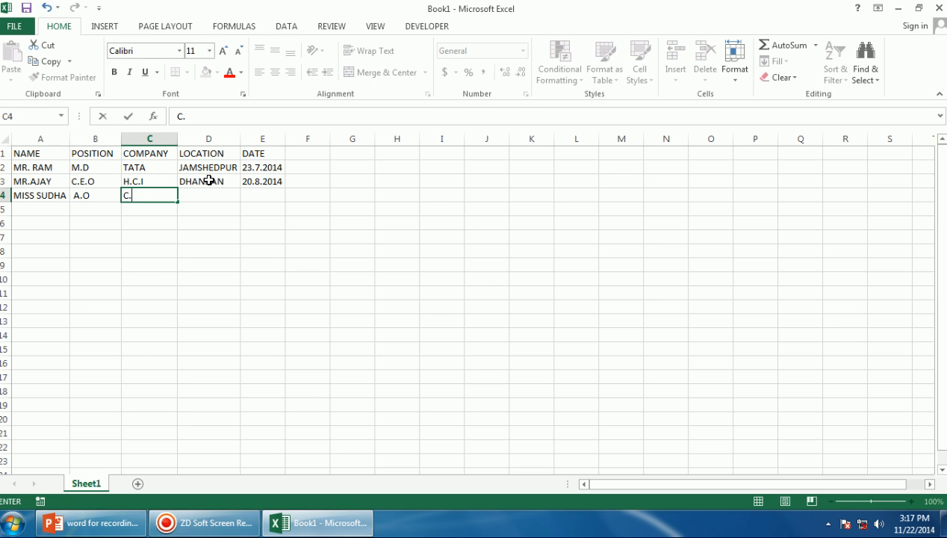
pyautogui.write('C.L')
pyautogui.press('Tab')
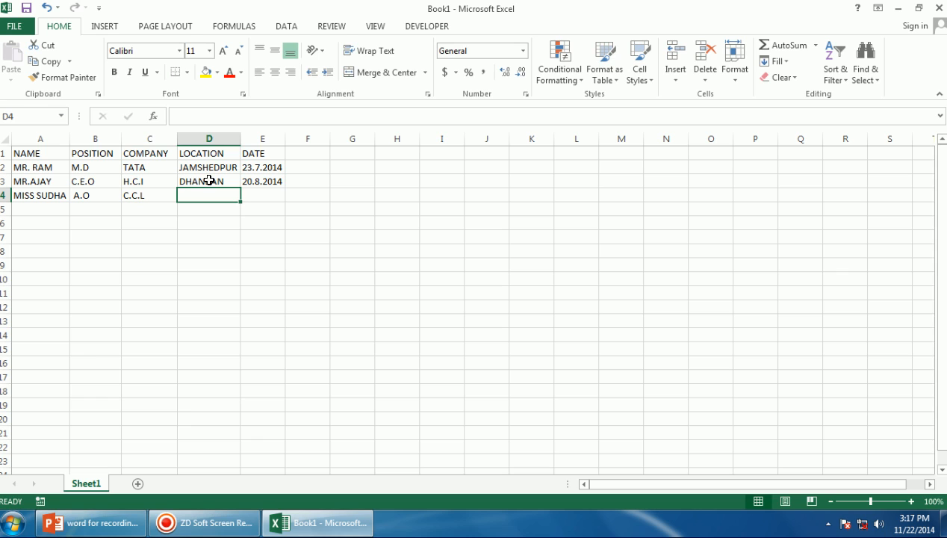
# - Enter RANCHI as the third person's location in cell D4 and 15-9-2014 as the date in E4
pyautogui.write('RA')
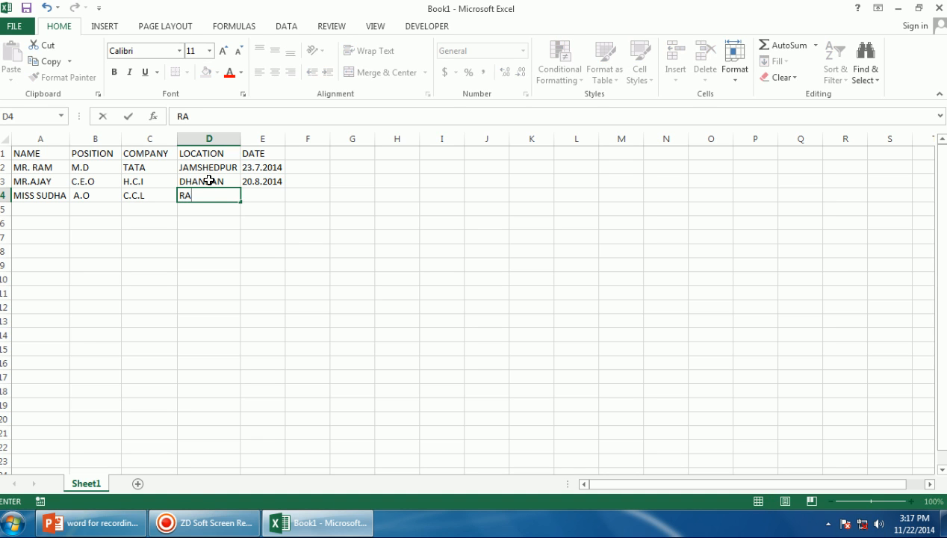
pyautogui.write('NCHI')
pyautogui.press('Tab')
pyautogui.write('1')
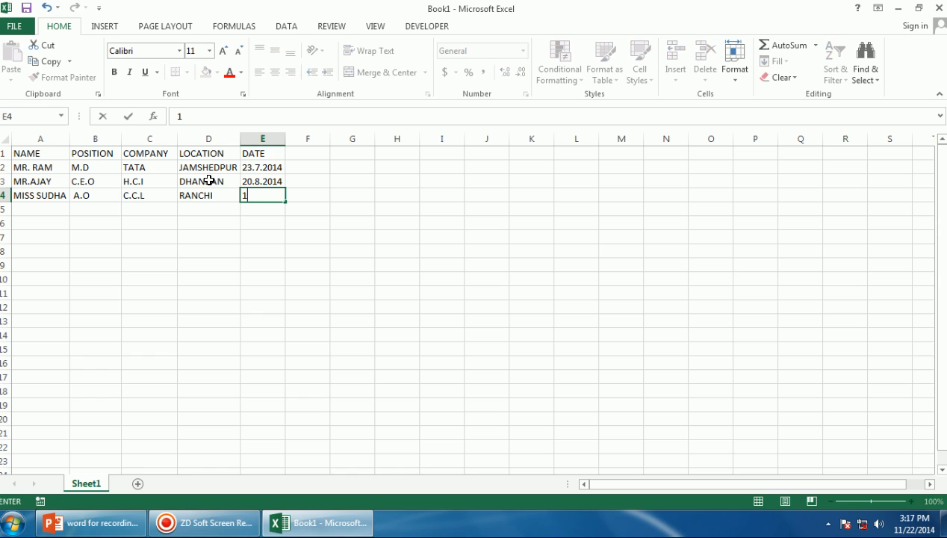
pyautogui.write('5-9-2014')
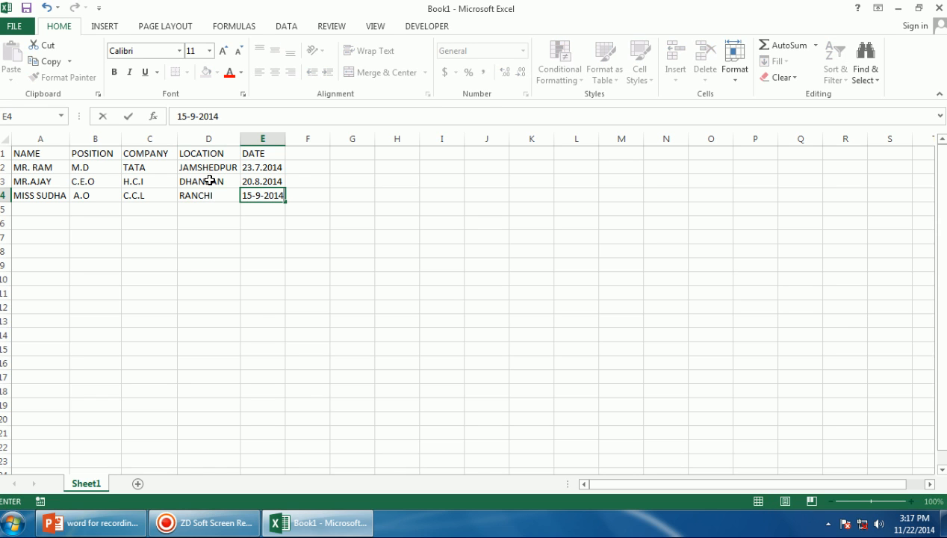
pyautogui.click(174, 260)
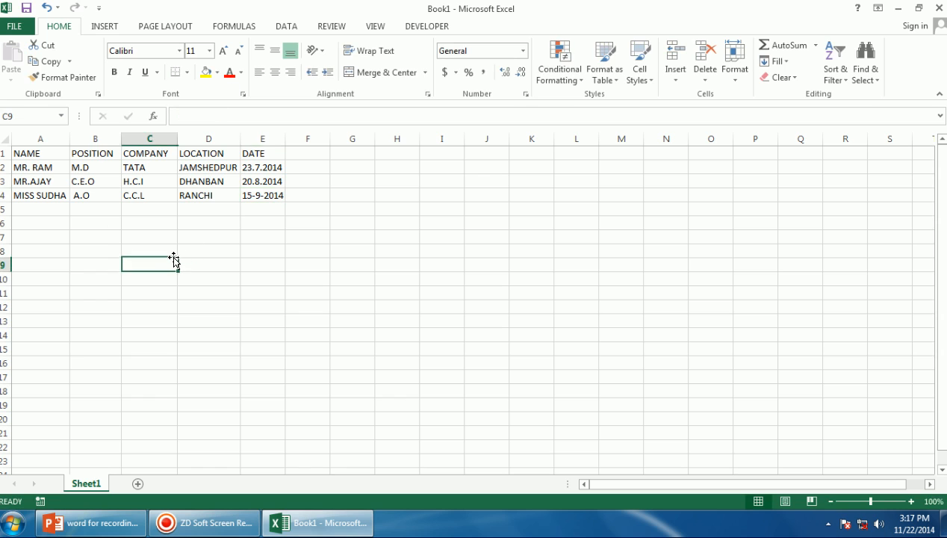
# - Review the three name entries in cells A2 to A4 and the NAME and POSITION headings of the table
pyautogui.click(233, 290)
pyautogui.click(18, 169)
pyautogui.click(19, 179)
pyautogui.click(20, 190)
pyautogui.click(21, 166)
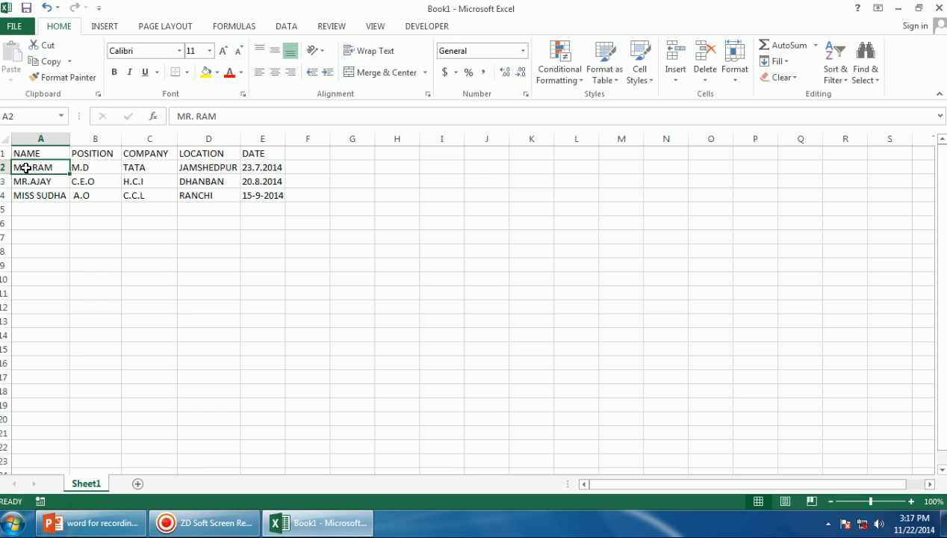
pyautogui.click(74, 154)
pyautogui.click(78, 170)
pyautogui.click(51, 165)
pyautogui.click(105, 211)
pyautogui.click(42, 164)
pyautogui.click(43, 182)
pyautogui.click(44, 193)
pyautogui.click(45, 166)
pyautogui.click(44, 181)
pyautogui.click(45, 166)
pyautogui.click(46, 181)
pyautogui.click(43, 194)
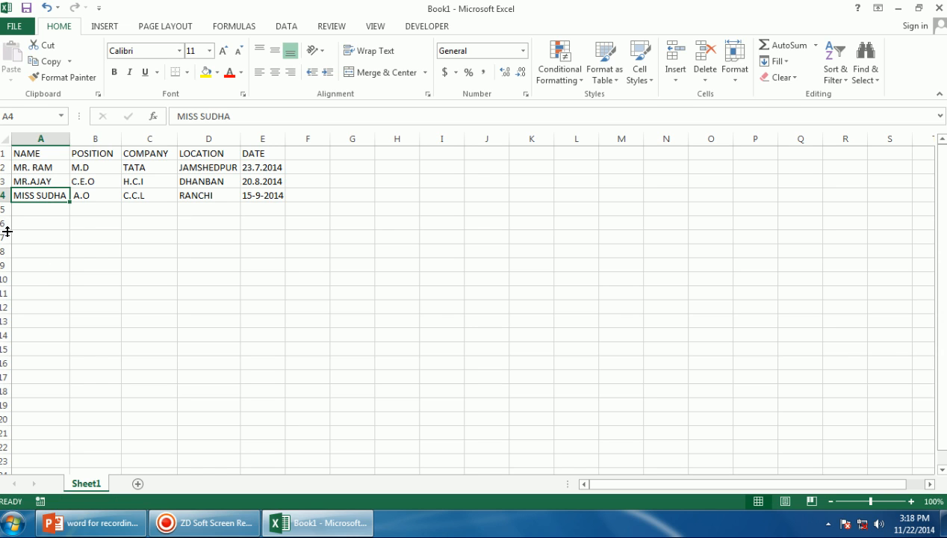
pyautogui.click(60, 156)
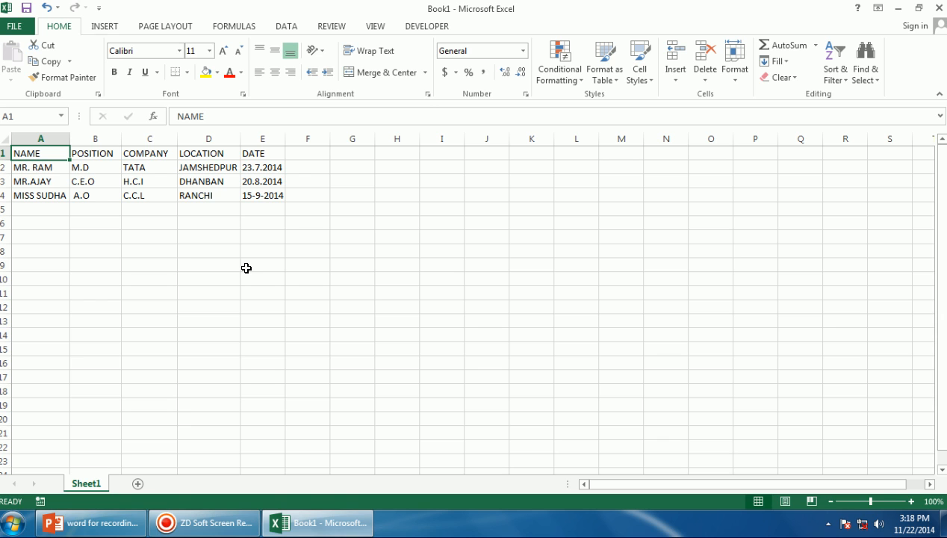
pyautogui.hotkey('ctrl', 's')
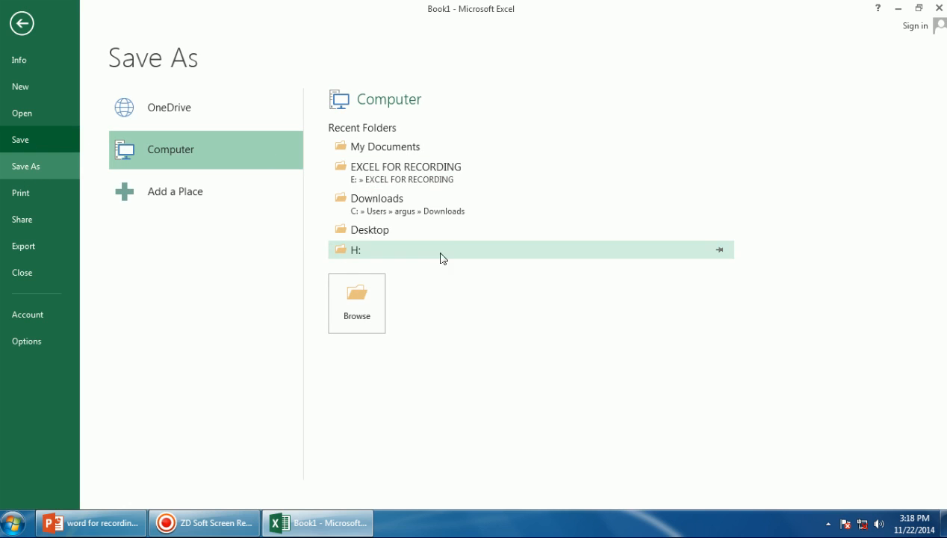
pyautogui.click(150, 191)
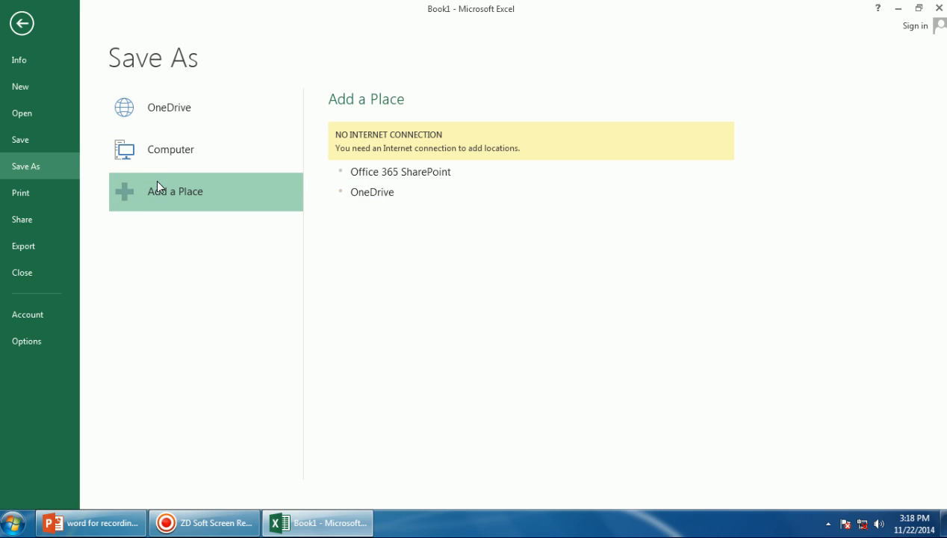
pyautogui.click(21, 23)
pyautogui.moveTo(269, 279)
pyautogui.mouseDown()
pyautogui.moveTo(283, 281)
pyautogui.moveTo(277, 293)
pyautogui.mouseUp()
# - Close the workbook, saving its changes in the Documents library under the file name MAIL MARGE
pyautogui.click(939, 7)
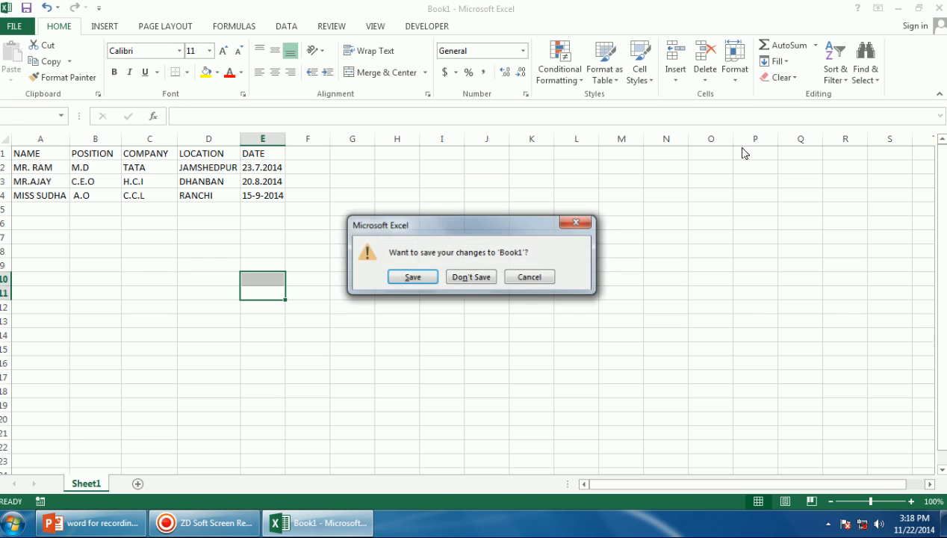
pyautogui.click(414, 276)
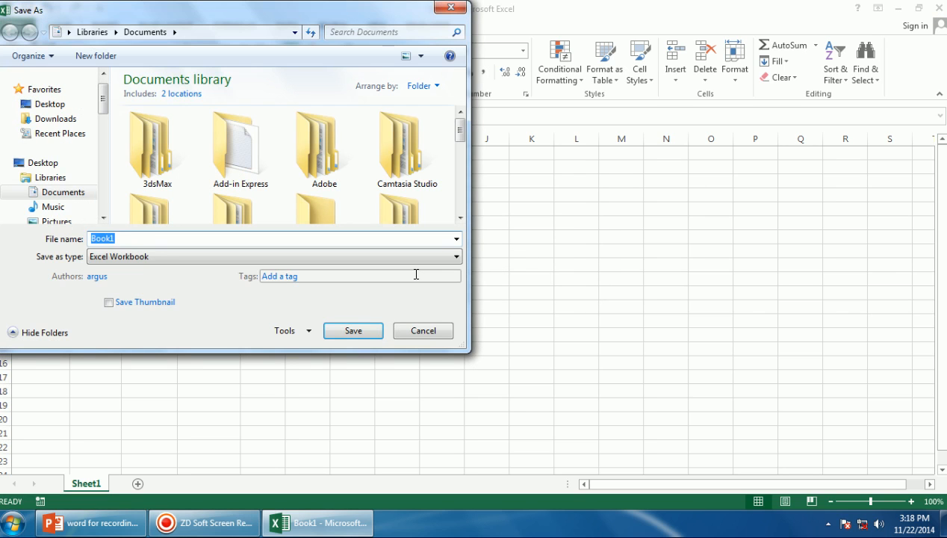
pyautogui.press('BackSpace')
pyautogui.write('MAIL ')
pyautogui.write('MER')
pyautogui.press('BackSpace')
pyautogui.press('BackSpace')
pyautogui.write('ARGE')
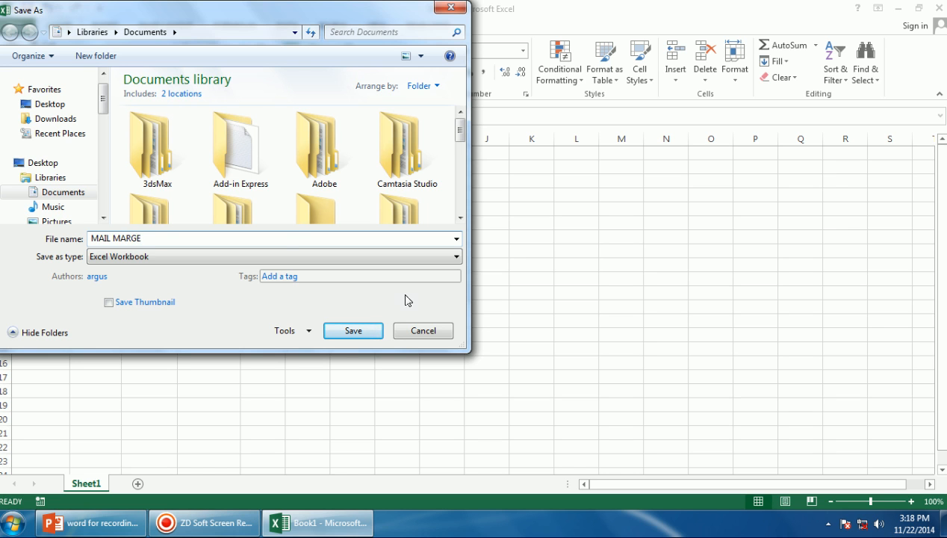
pyautogui.click(338, 330)
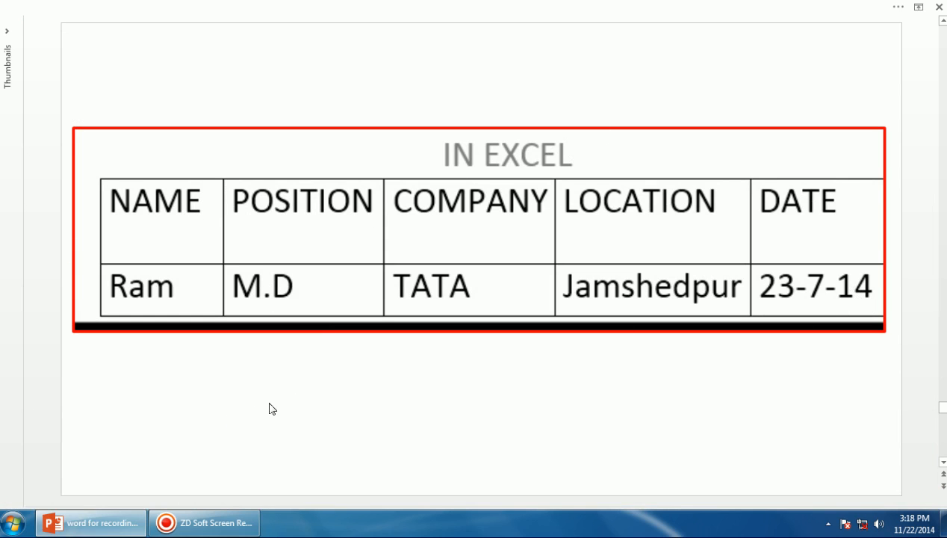
# - Review the PowerPoint slides with the sample Excel table, the draft Word letter and the Mail Marge steps
pyautogui.click(322, 388)
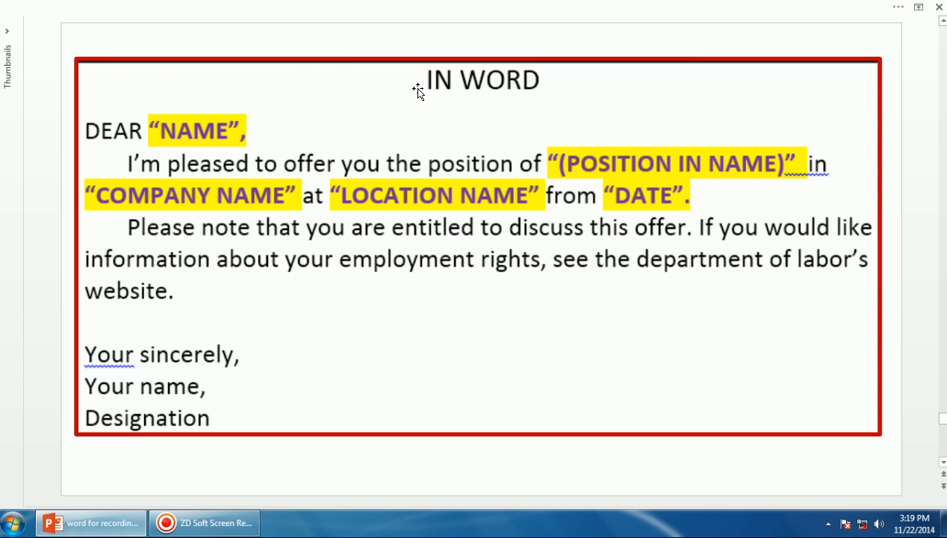
pyautogui.scroll(1, 498, 139)
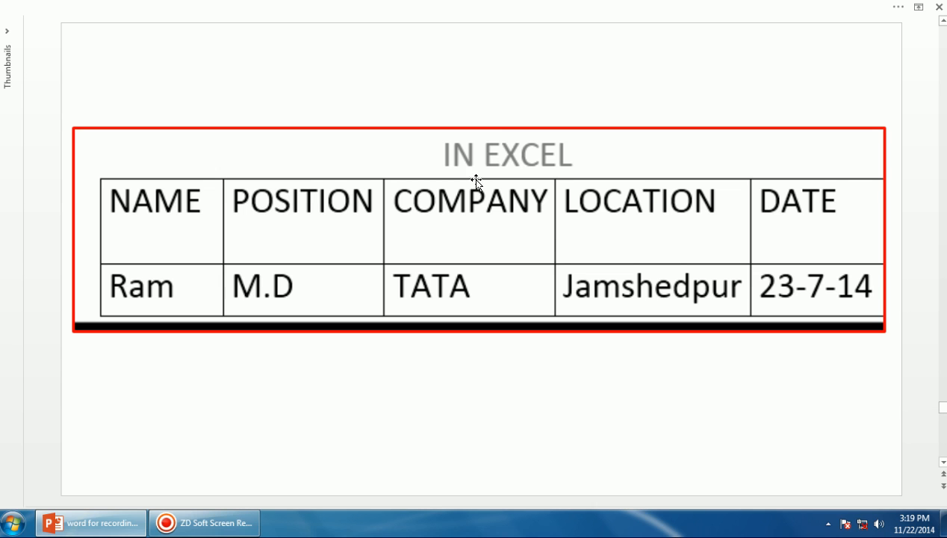
pyautogui.scroll(-1, 472, 215)
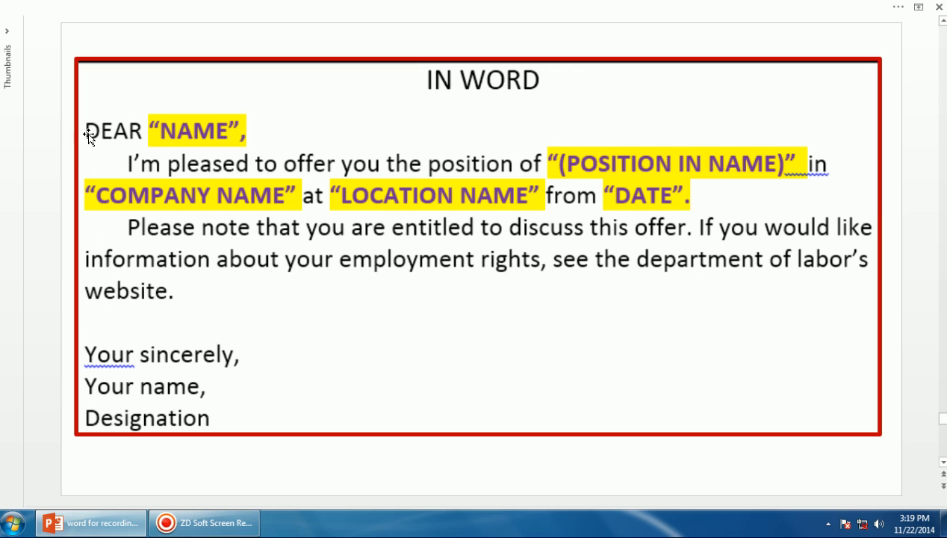
pyautogui.scroll(2, 164, 146)
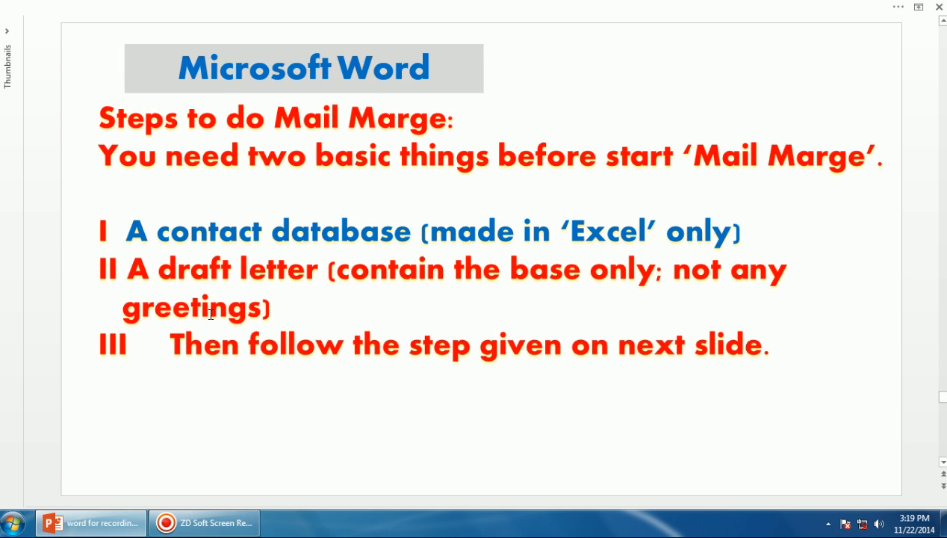
pyautogui.scroll(-2, 209, 314)
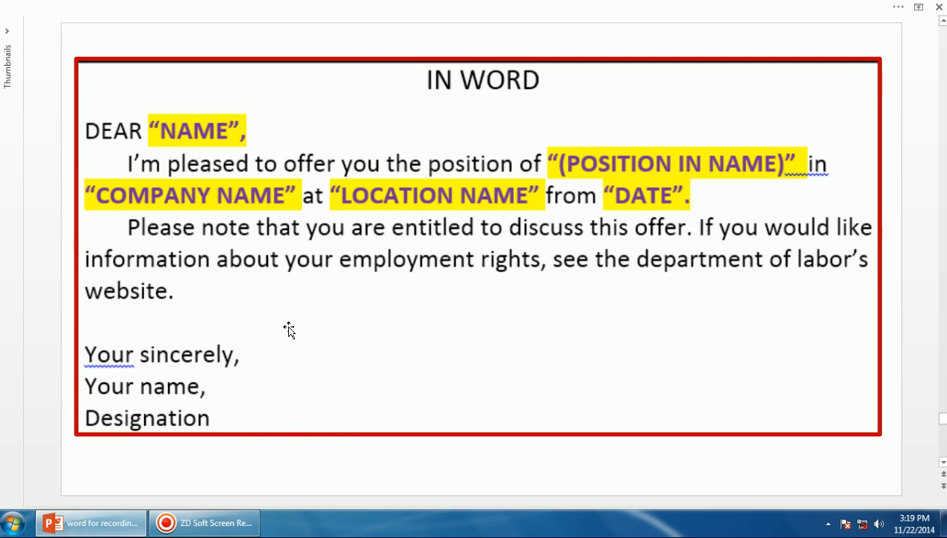
# - Create a blank Word document, checking the sample letter on the PowerPoint slide before returning to the document
pyautogui.click(13, 522)
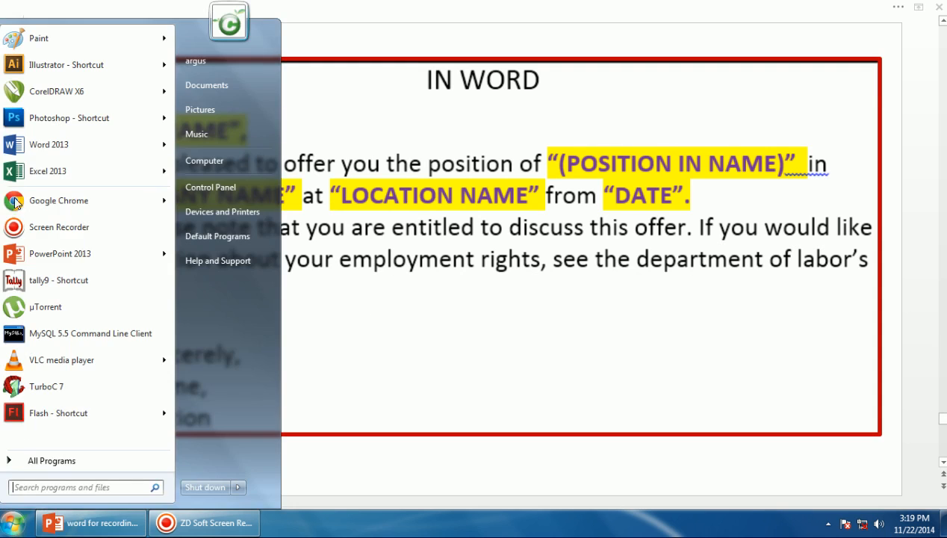
pyautogui.click(45, 144)
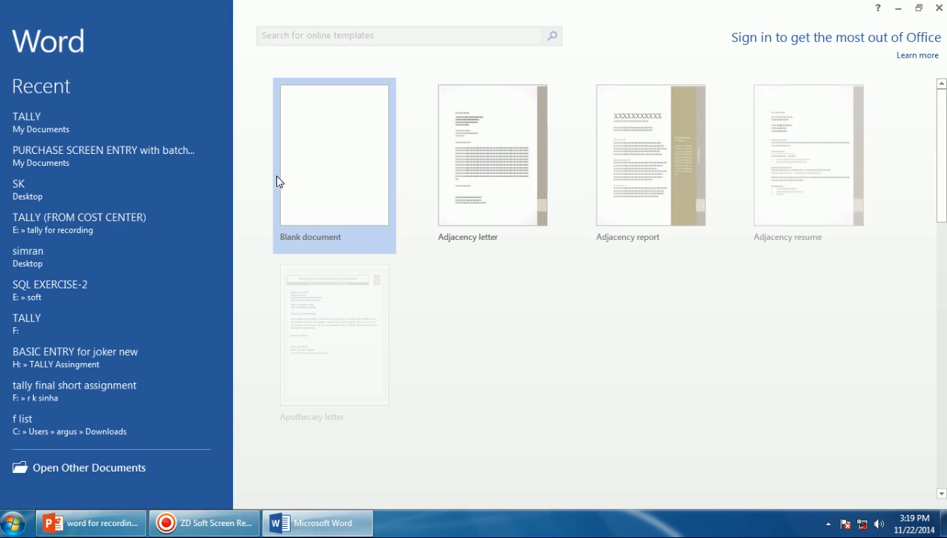
pyautogui.click(290, 180)
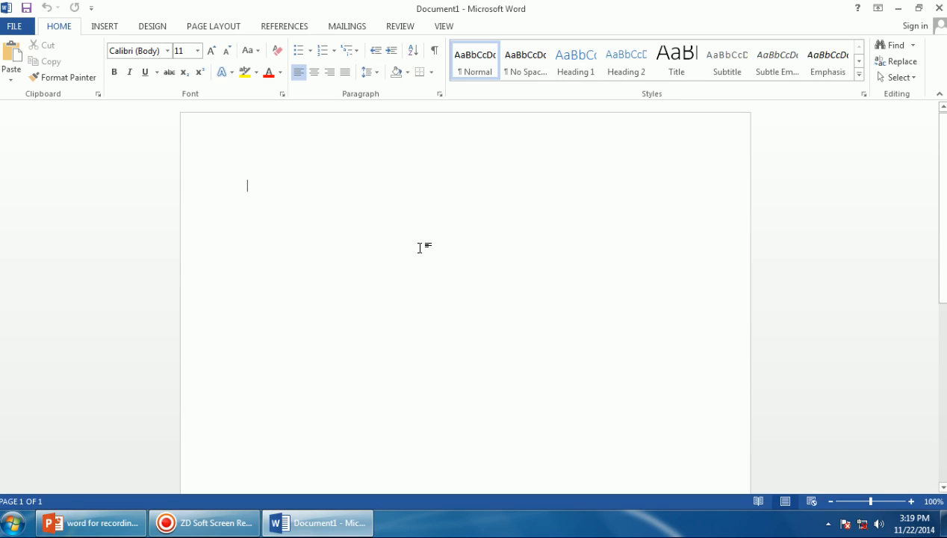
pyautogui.click(898, 8)
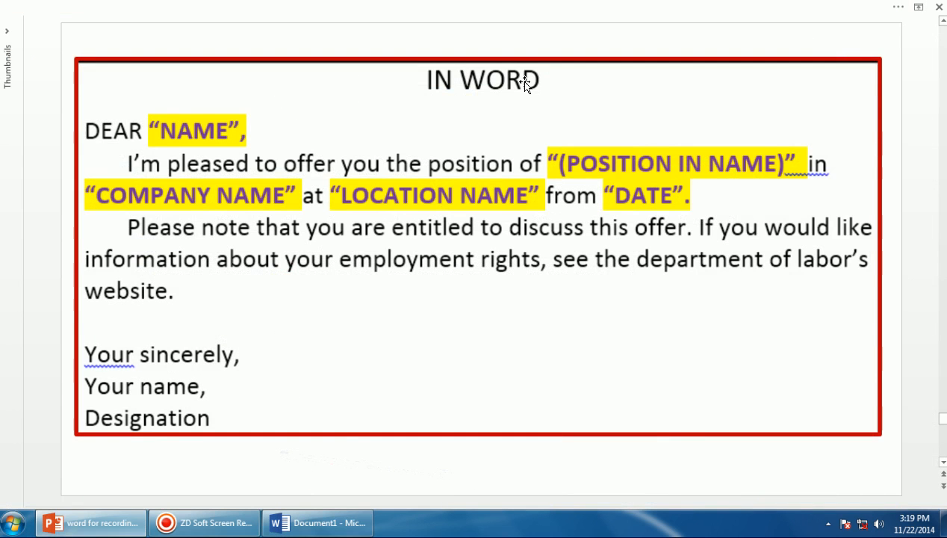
pyautogui.click(302, 527)
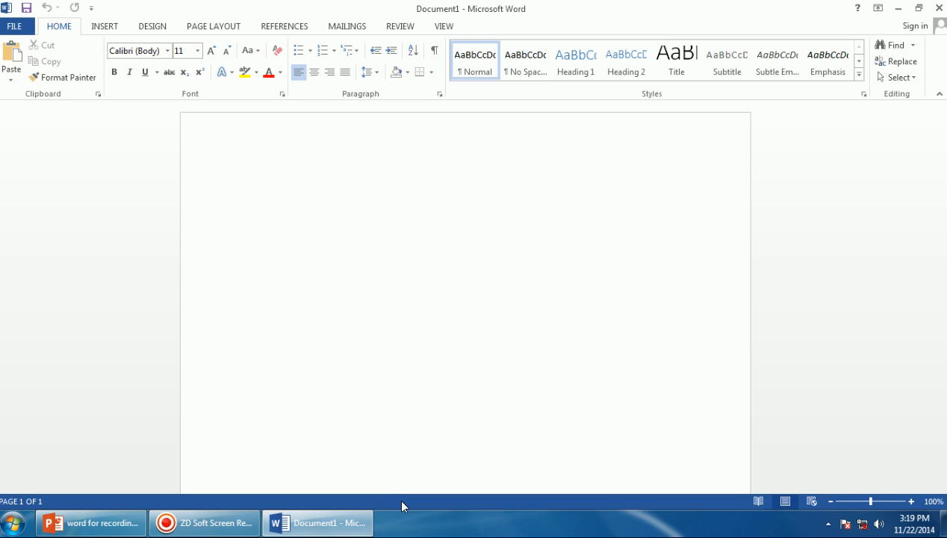
# - Put a row of seven dots on the letter's first line as the placeholder, in place of the DEARNAME text
pyautogui.write('DEARNAME')
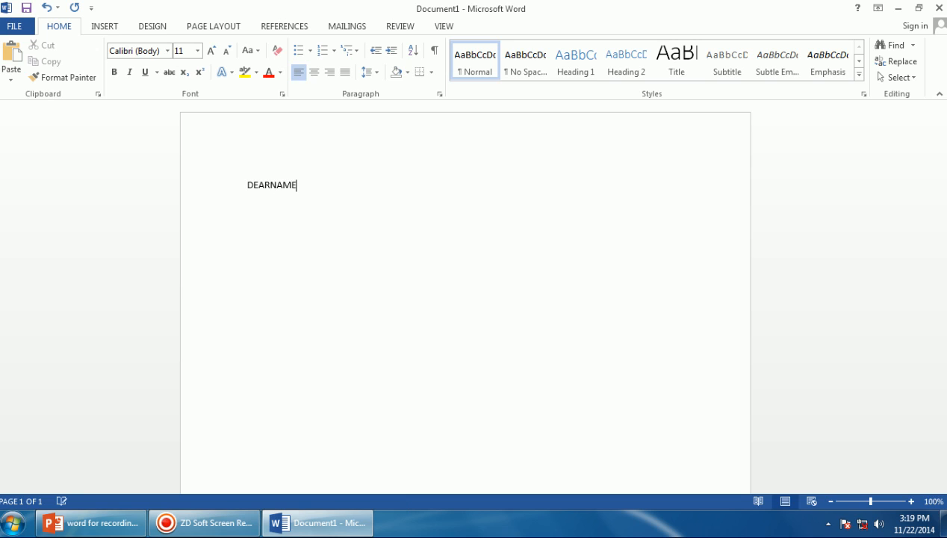
pyautogui.press('BackSpace')
pyautogui.press('BackSpace')
pyautogui.press('BackSpace')
pyautogui.press('BackSpace')
pyautogui.press('BackSpace')
pyautogui.write('R')
pyautogui.write('.......')
pyautogui.press('Left')
pyautogui.press('Left')
pyautogui.press('Left')
pyautogui.press('Left')
pyautogui.press('Left')
pyautogui.press('Left')
pyautogui.press('Left')
pyautogui.press('Left')
pyautogui.press('Left')
pyautogui.press('Right')
pyautogui.press('BackSpace')
pyautogui.press('BackSpace')
pyautogui.press('BackSpace')
pyautogui.press('BackSpace')
pyautogui.press('Right')
pyautogui.press('Right')
pyautogui.press('Right')
pyautogui.press('Right')
pyautogui.press('Right')
pyautogui.press('Right')
pyautogui.press('Right')
# - Begin an indented second line with the text "I'M PLEASED TO OFFER YOU THE POSSITION OF"
pyautogui.press('Return')
pyautogui.write("I'")
pyautogui.write('M ')
pyautogui.write('PLEA')
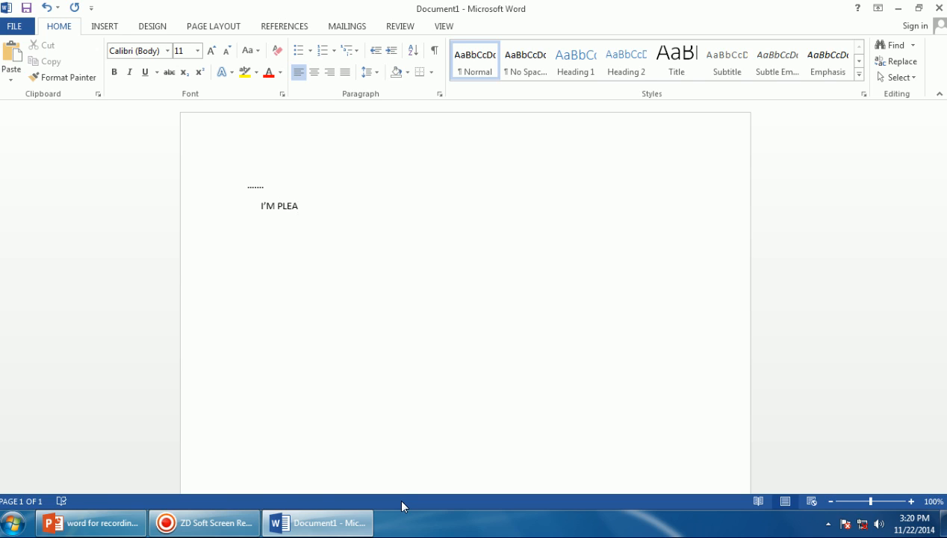
pyautogui.write('SED ')
pyautogui.write('TO ')
pyautogui.write('OFFER')
pyautogui.write(' YUO')
pyautogui.write(' THE')
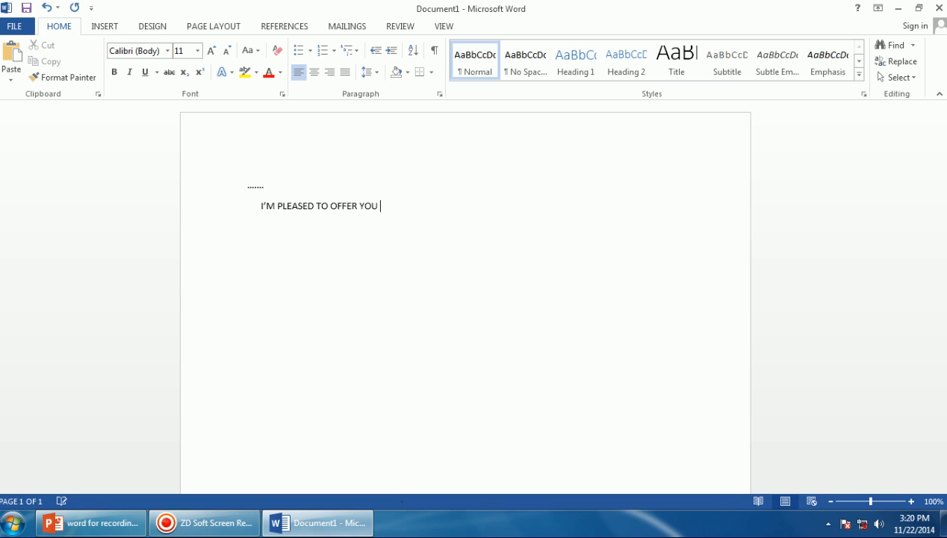
pyautogui.write(' POSSITION OF')
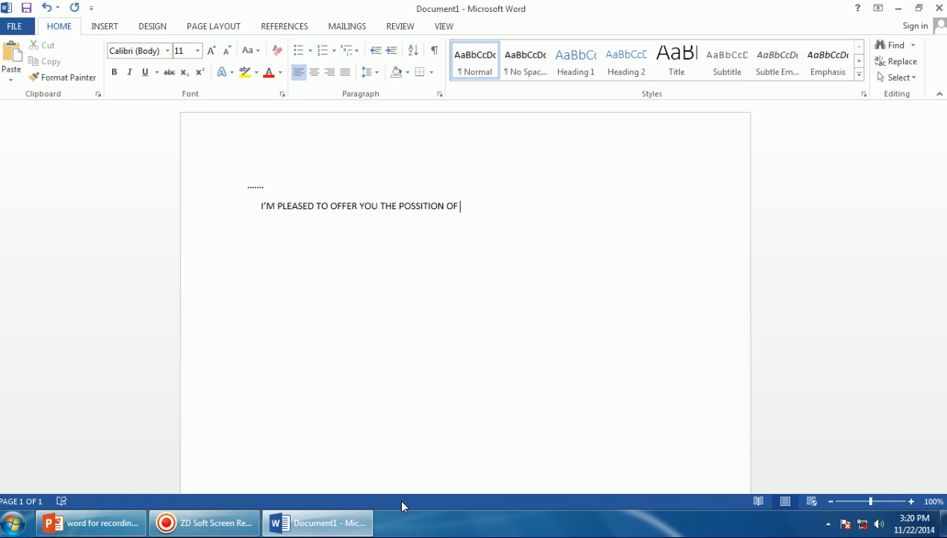
pyautogui.write(' ......')
pyautogui.write('....')
pyautogui.write('I')
pyautogui.write('N')
pyautogui.write(' ..........')
pyautogui.write('....')
pyautogui.press('BackSpace')
pyautogui.press('BackSpace')
pyautogui.press('BackSpace')
pyautogui.press('BackSpace')
pyautogui.press('BackSpace')
pyautogui.press('BackSpace')
pyautogui.press('BackSpace')
pyautogui.press('BackSpace')
pyautogui.press('BackSpace')
pyautogui.press('BackSpace')
pyautogui.press('BackSpace')
pyautogui.press('BackSpace')
pyautogui.press('BackSpace')
pyautogui.press('BackSpace')
pyautogui.press('BackSpace')
pyautogui.press('BackSpace')
pyautogui.press('BackSpace')
pyautogui.press('BackSpace')
pyautogui.press('BackSpace')
pyautogui.press('BackSpace')
pyautogui.press('BackSpace')
pyautogui.press('BackSpace')
pyautogui.press('BackSpace')
pyautogui.press('BackSpace')
pyautogui.press('BackSpace')
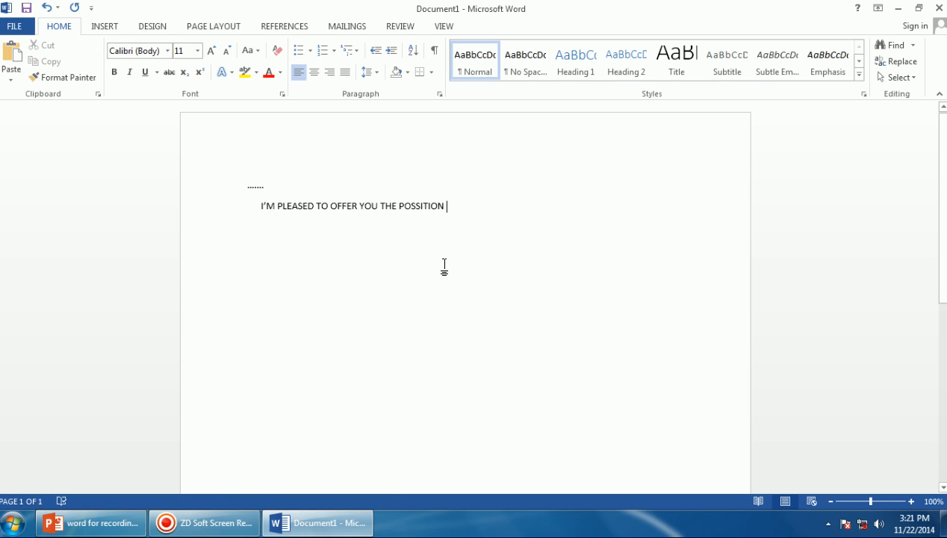
# - Complete the offer sentence with "OF (PO ) IN (CO) AT (LO) FROM (DATE)" and start a new paragraph
pyautogui.write('OF ')
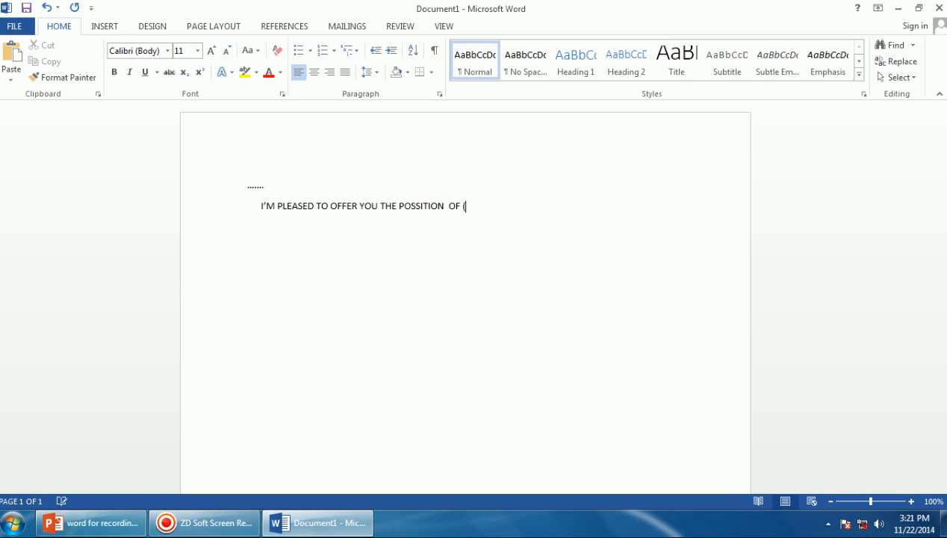
pyautogui.write('(PO ) IN (CO) AT (LO)')
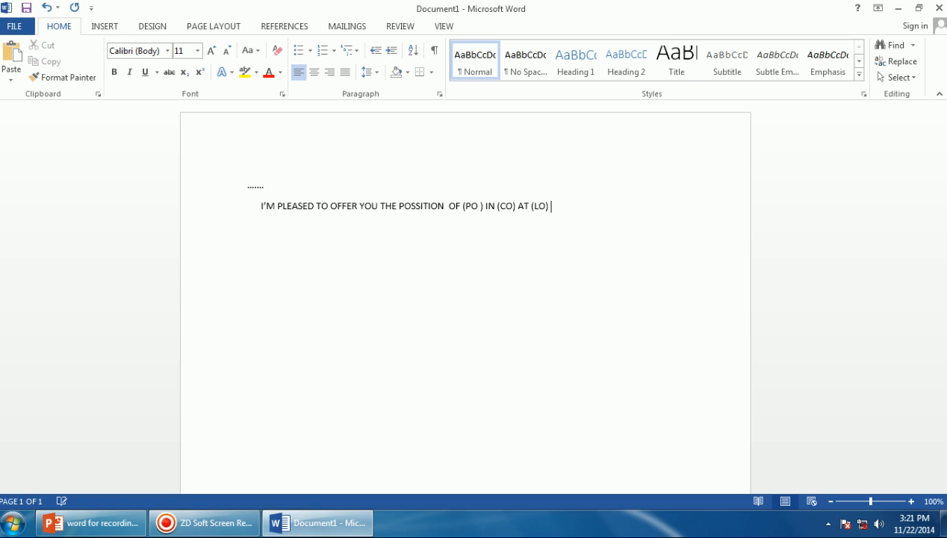
pyautogui.write(' FROM (DATE)')
pyautogui.press('Return')
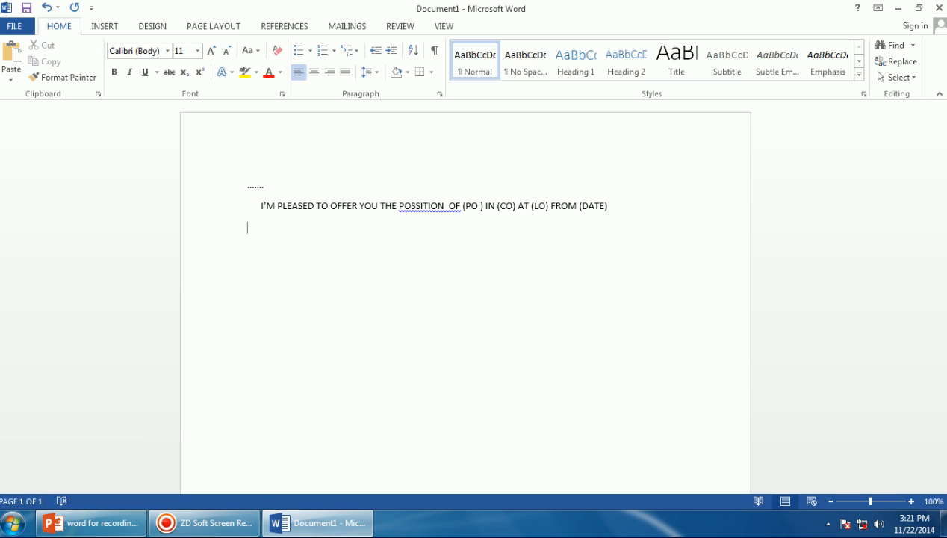
# - Start the second paragraph with "PLEASE NOTE THATE YOU ARE ENTITLED TO DISCUSS THAT"
pyautogui.write('P')
pyautogui.write('L')
pyautogui.write('EASE')
pyautogui.write(' NM')
pyautogui.press('BackSpace')
pyautogui.write('OTE THATE YO')
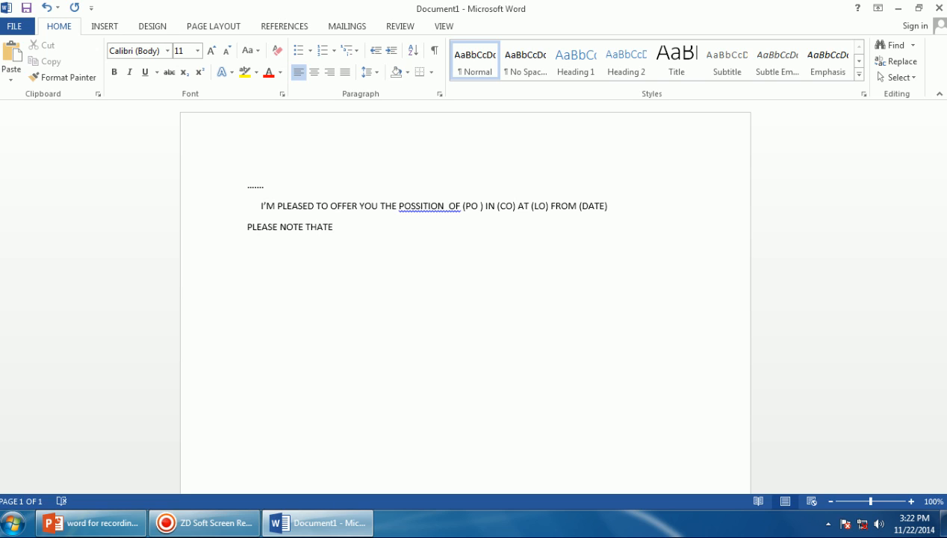
pyautogui.write('U ARE ENTITTE')
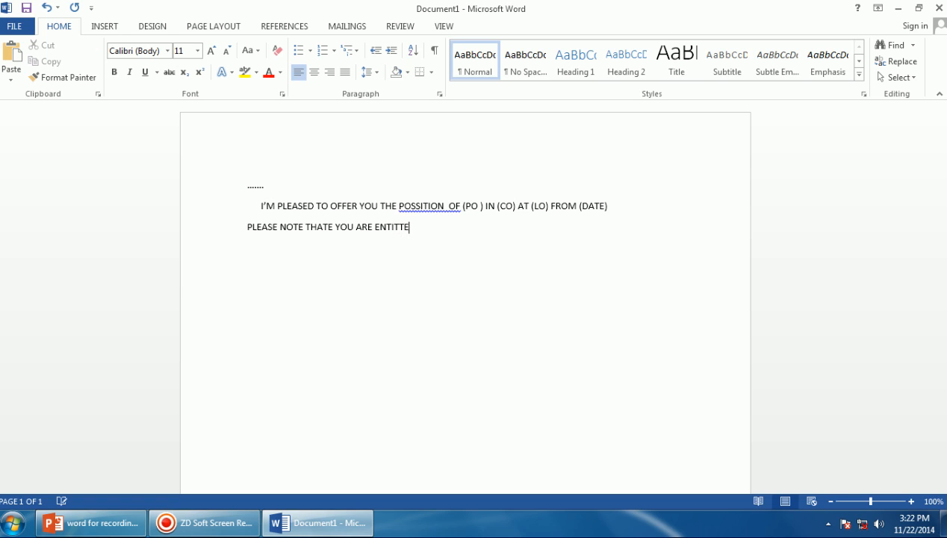
pyautogui.press('BackSpace')
pyautogui.press('BackSpace')
pyautogui.write('LED TO DISCUSS THAT')
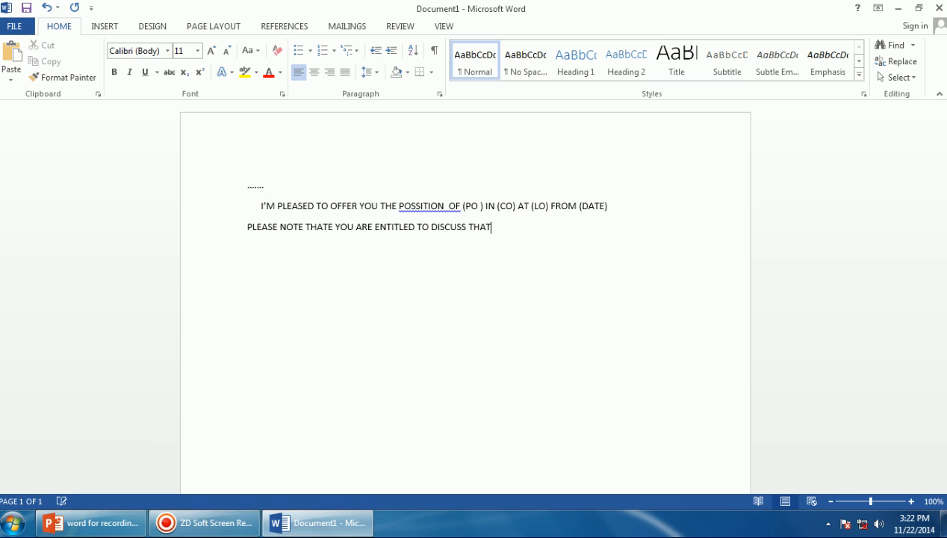
# - Continue the paragraph with "OFFER. IF YOU WUOLD LIKE INFORMATION ABOUT YOUR EMPLOMENT RIGHT, SEE THE DEPARTMENT OF LABOR'S WEBSITE."
pyautogui.write(' OFFER. IF YOU WUOL')
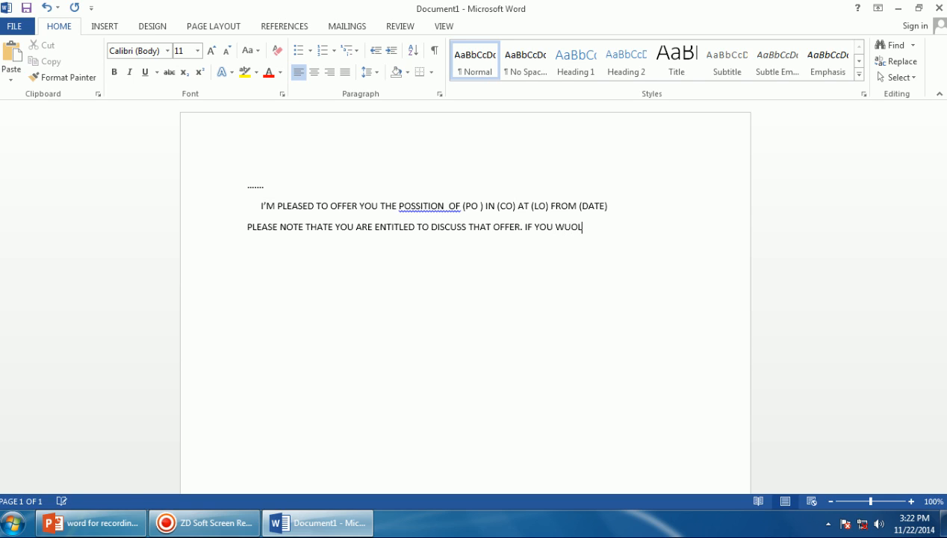
pyautogui.write('D LIKE INFORMAT')
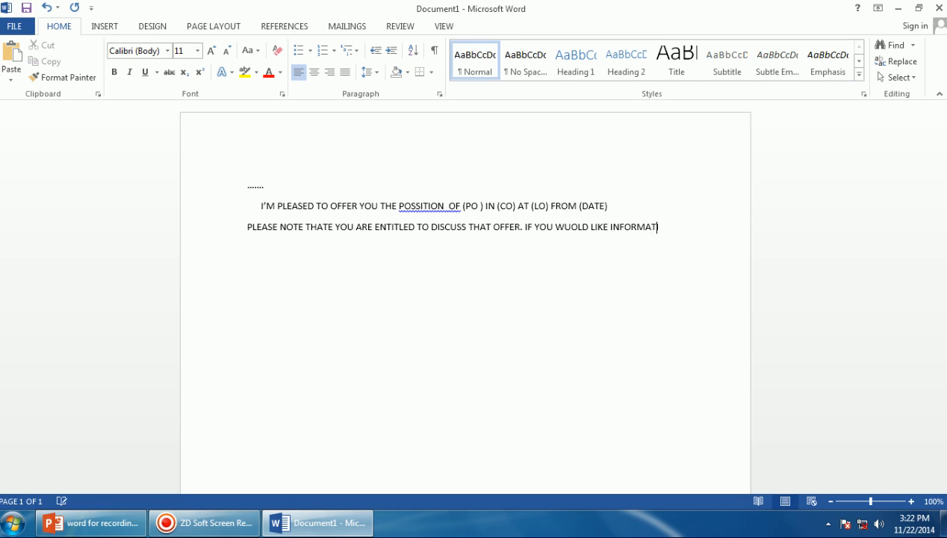
pyautogui.write('ION ABOUT ')
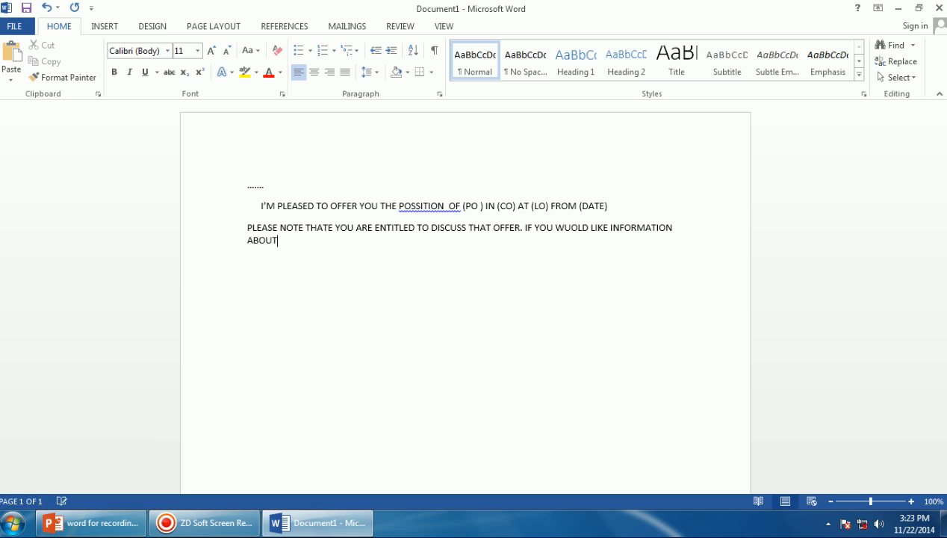
pyautogui.write('YOUR EMPLOME')
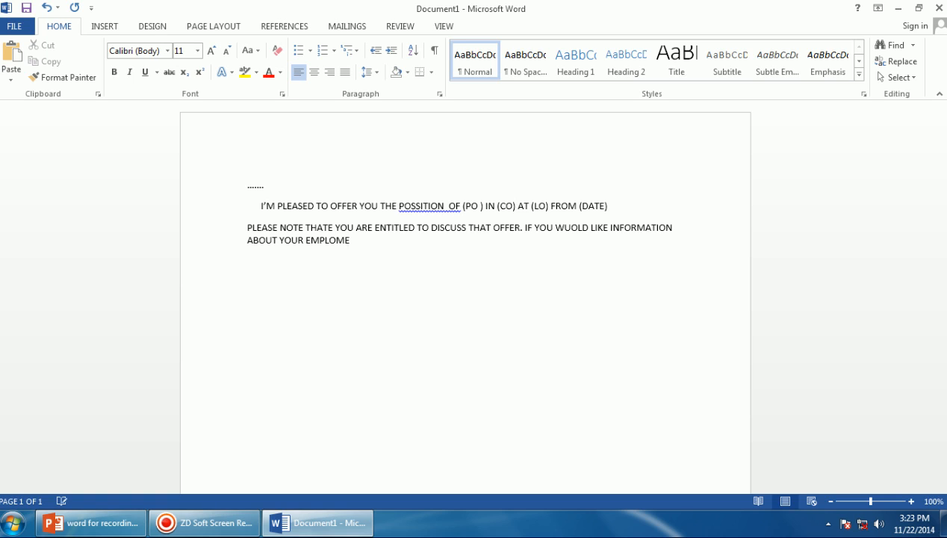
pyautogui.write('NT RIGHT, SEE THE DEPARTMENT')
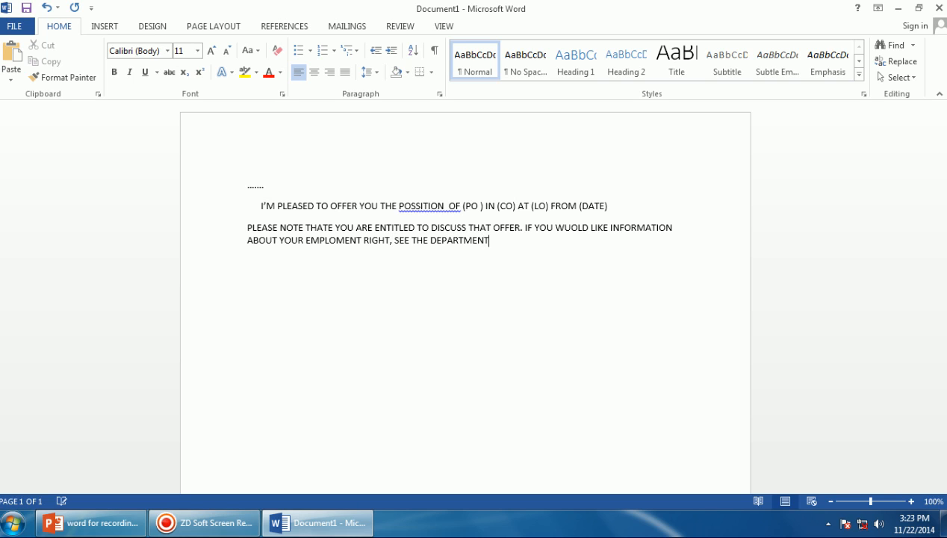
pyautogui.write(' OF ')
pyautogui.write('LA')
pyautogui.write('BO')
pyautogui.write('R')
pyautogui.write("'")
pyautogui.write('S WE')
pyautogui.write('BSITE')
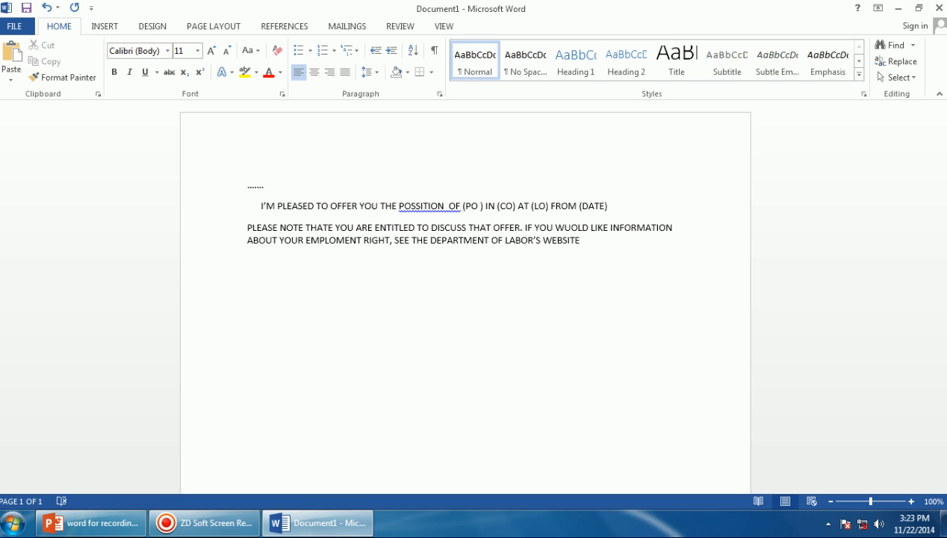
pyautogui.write('.')
# - Add the closing lines "YOU SINCERELY,", "YOUR NAME" and "DESIGNATION." as separate paragraphs below the body text
pyautogui.press('Return')
pyautogui.write('YOU SINCERELY,')
pyautogui.press('Return')
pyautogui.write('YO')
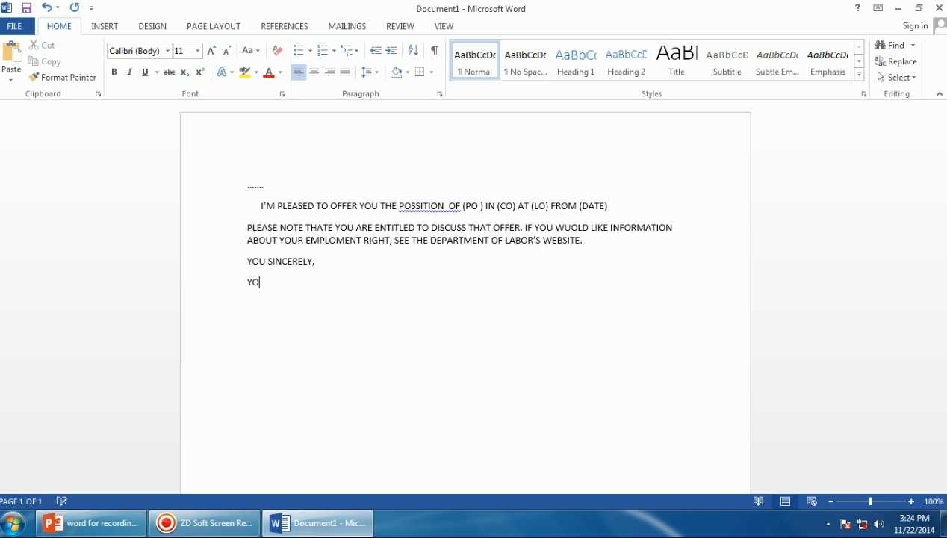
pyautogui.write('UR NAMR')
pyautogui.press('BackSpace')
pyautogui.write('E')
pyautogui.press('Return')
pyautogui.write('DESIB')
pyautogui.press('BackSpace')
pyautogui.write('GN')
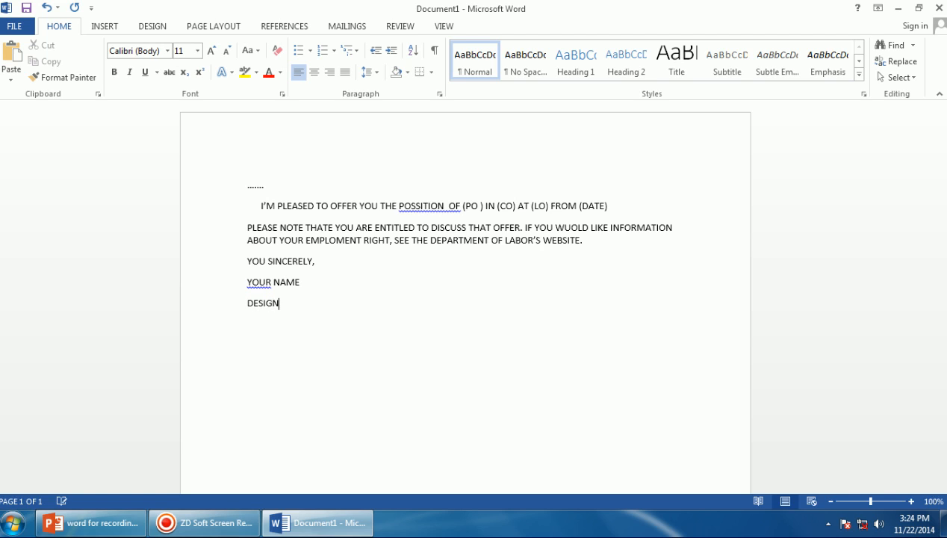
pyautogui.write('ATION.')
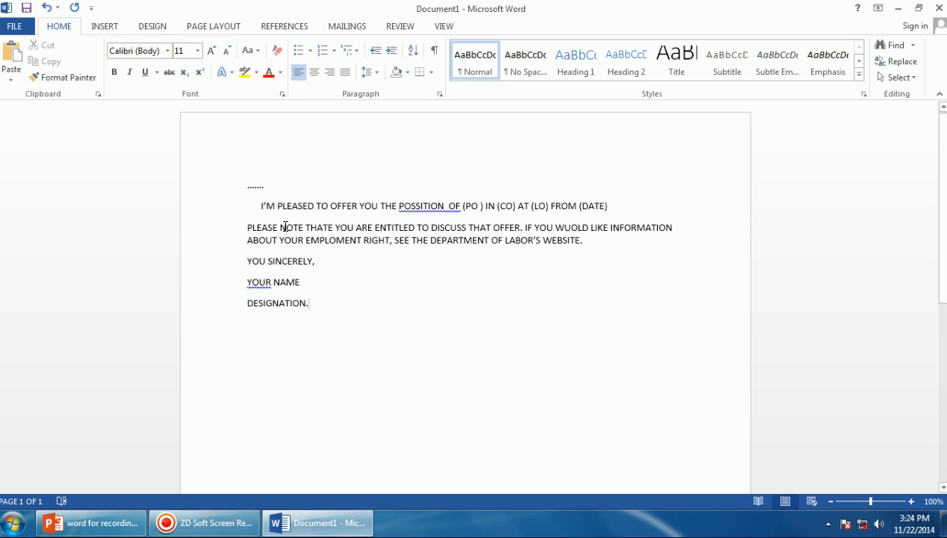
# - Replace the YOUR NAME line with the sender's first name and add "TEACHER." after DESIGNATION
pyautogui.click(240, 181)
pyautogui.click(587, 207)
pyautogui.click(201, 282)
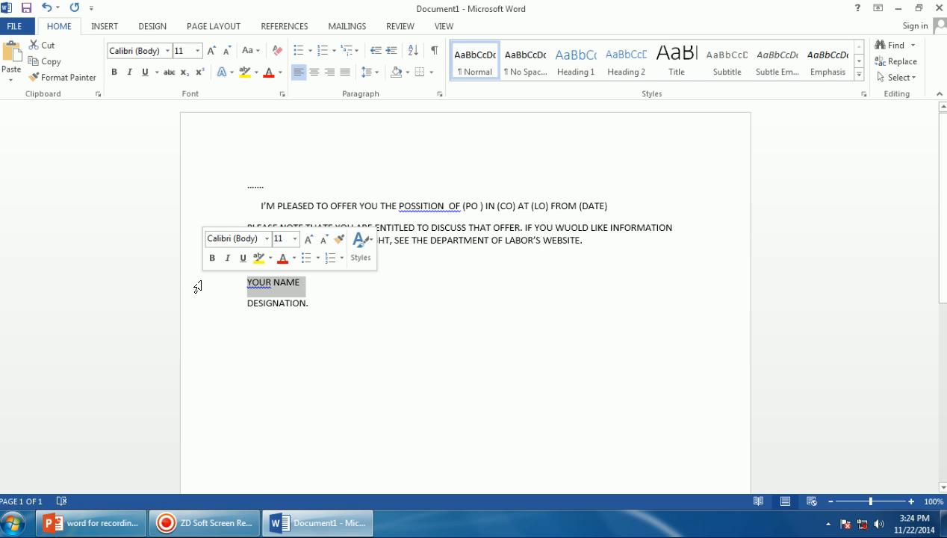
pyautogui.press('BackSpace')
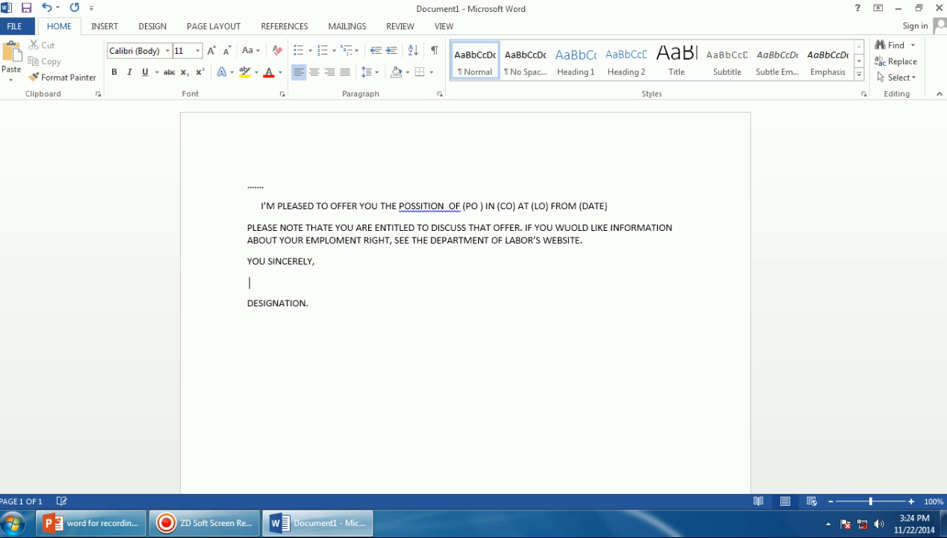
pyautogui.write('SIMRAN')
pyautogui.click(312, 303)
pyautogui.click(246, 279)
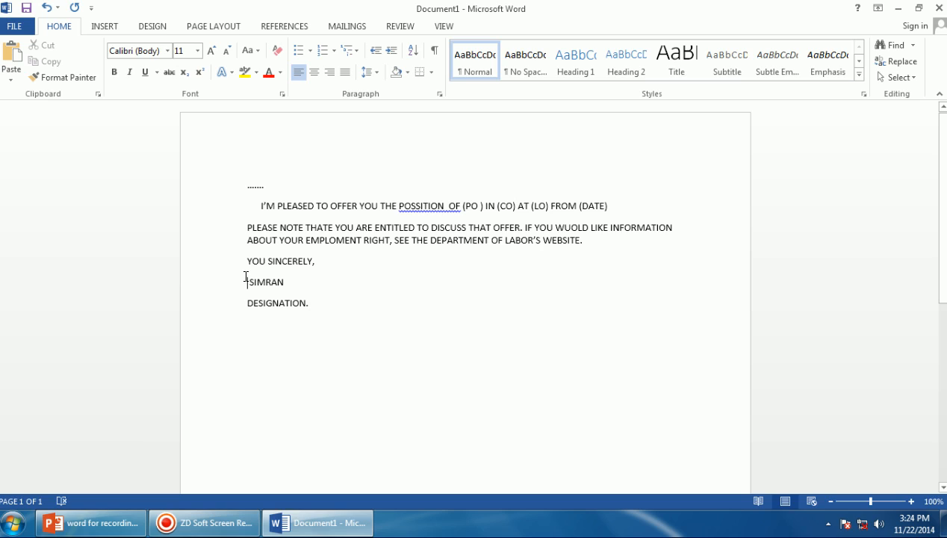
pyautogui.click(305, 301)
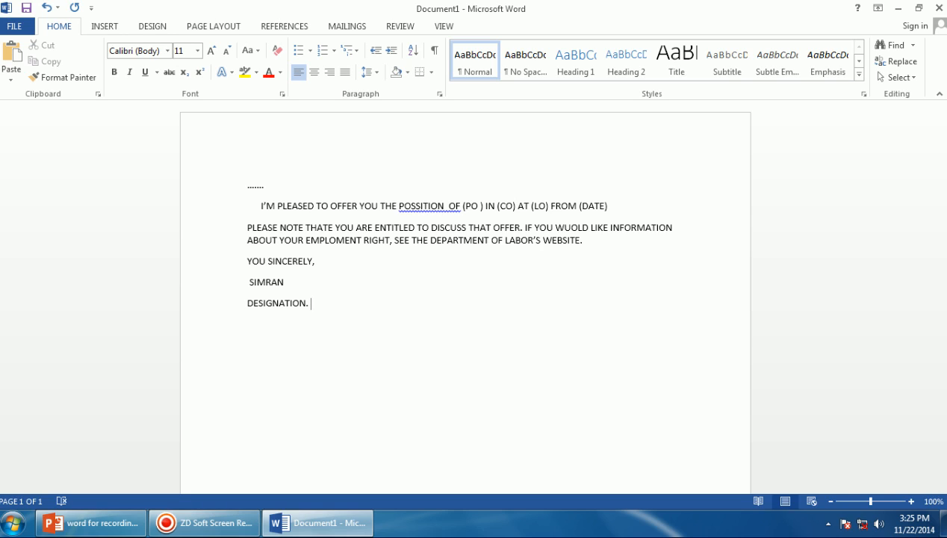
pyautogui.write('TEACHER.')
# - Switch to PowerPoint and compare the sample letter's merge placeholders with the column headings of the sample Excel table
pyautogui.click(86, 523)
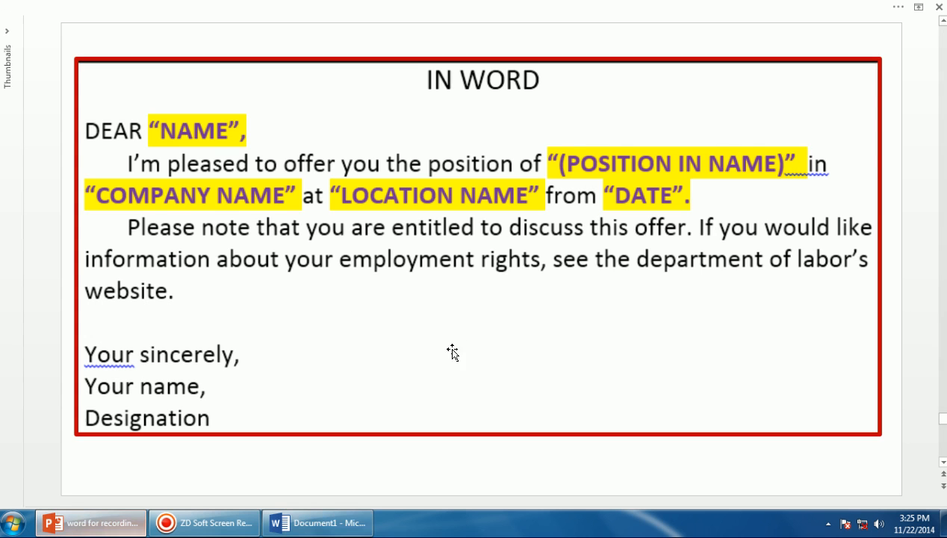
pyautogui.scroll(-1, 470, 330)
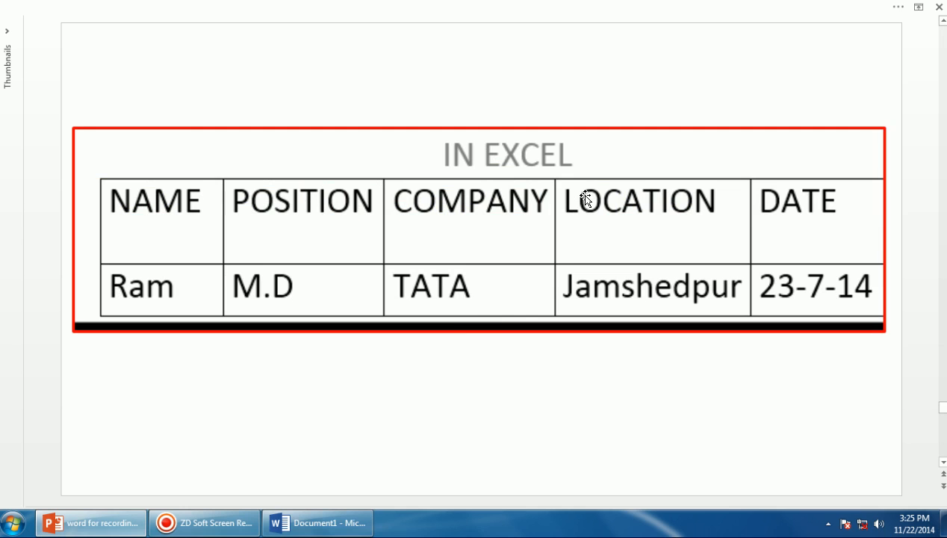
pyautogui.scroll(1, 454, 362)
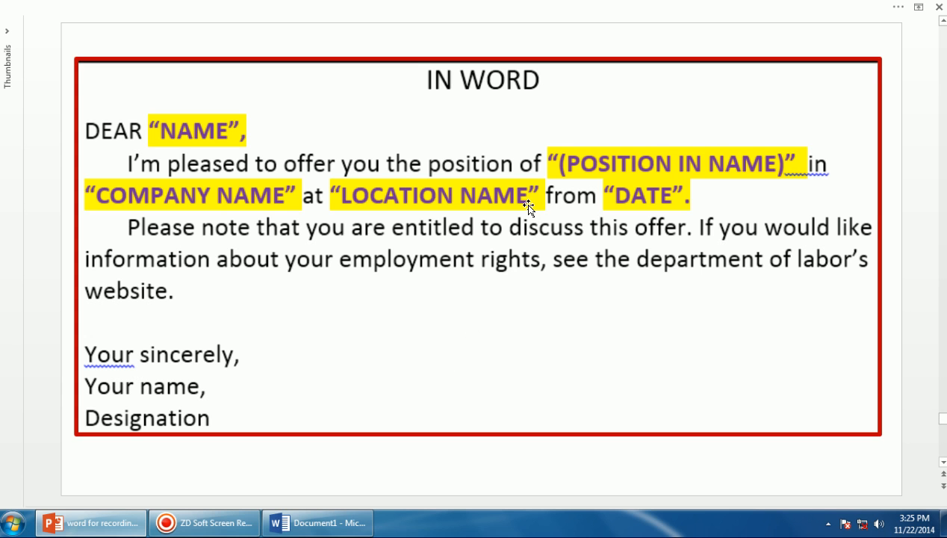